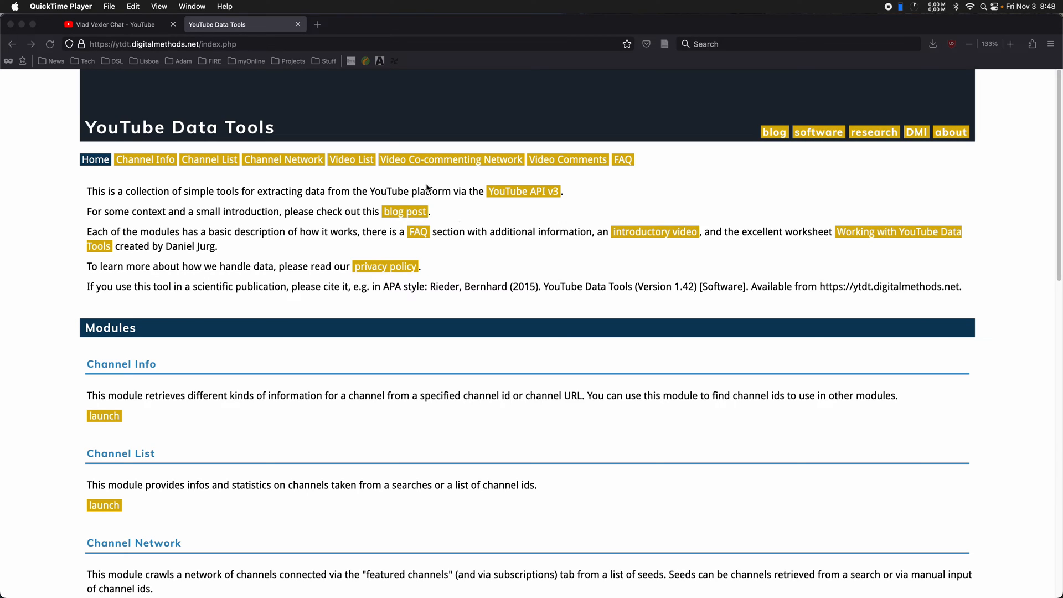
Browse the Vlad Vexler Chat channel's videos on YouTube and open "Simonyan's latest propaganda 'masterpiece'!".
click(131, 25)
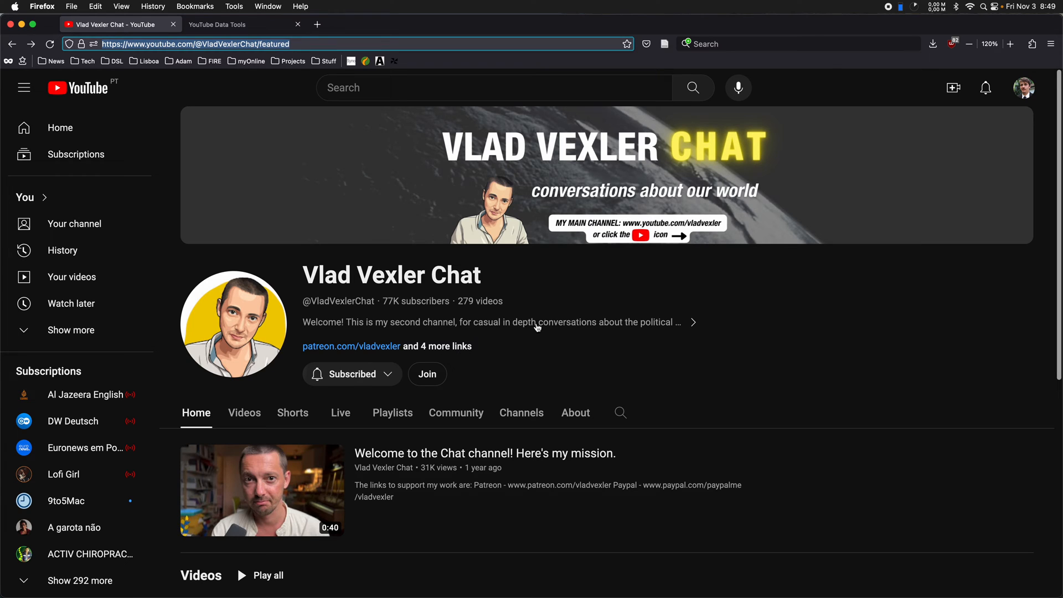
scroll(546, 312, down, 2)
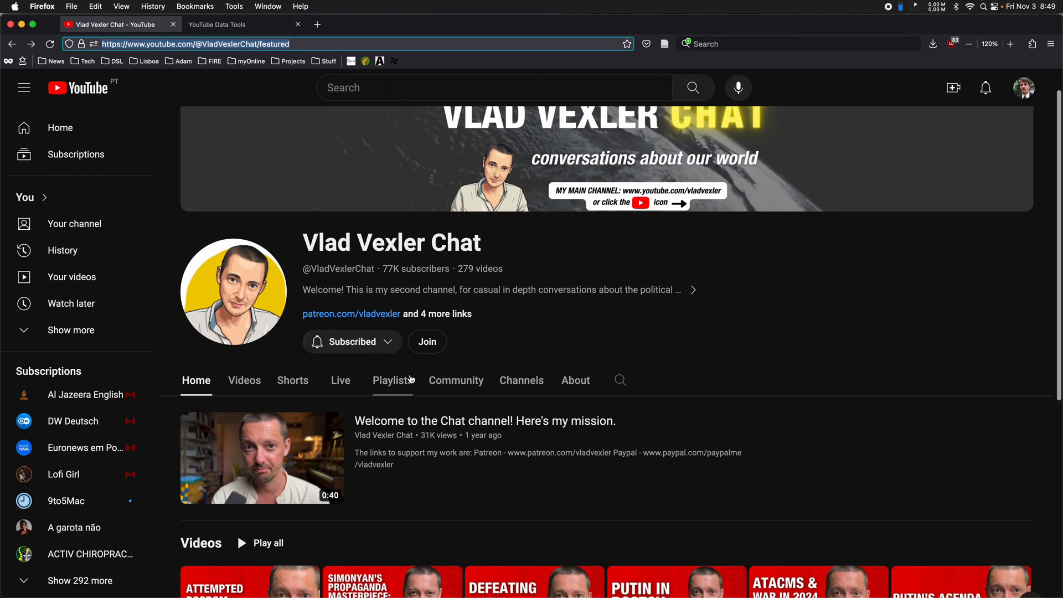
click(240, 380)
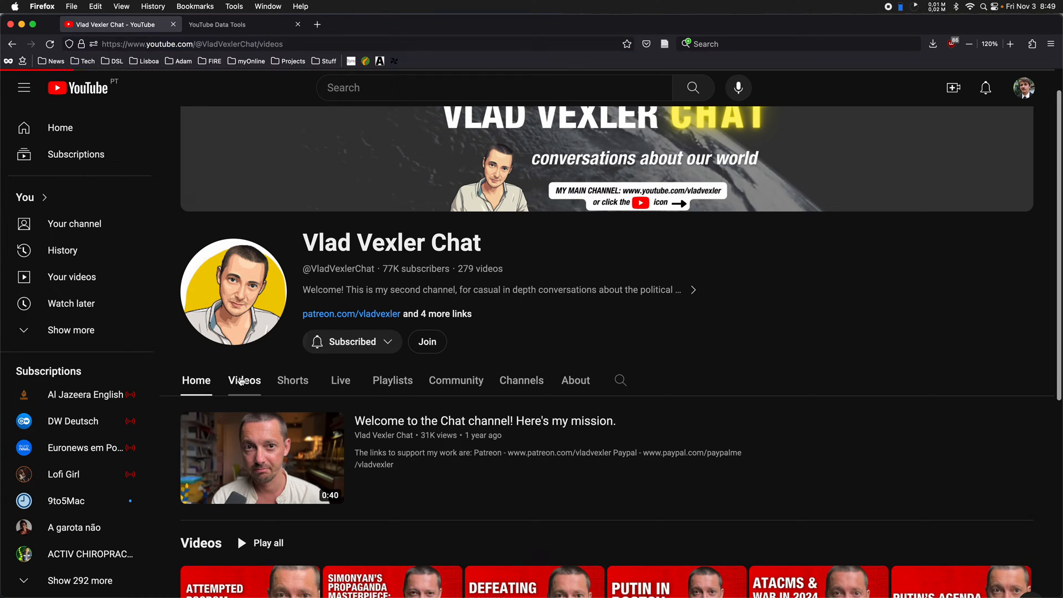
scroll(481, 263, down, 5)
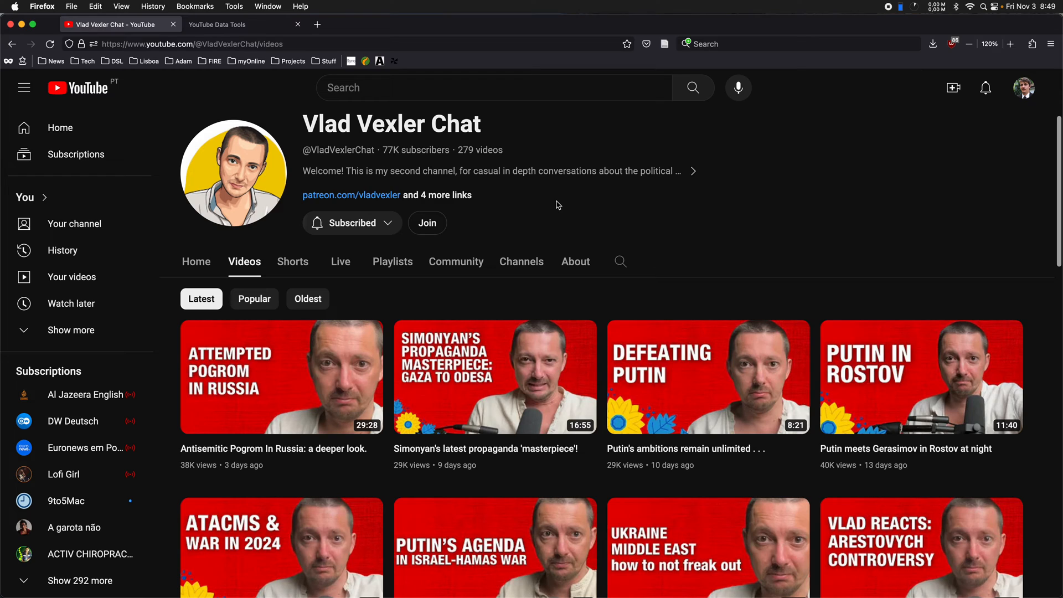
mouse_move(507, 342)
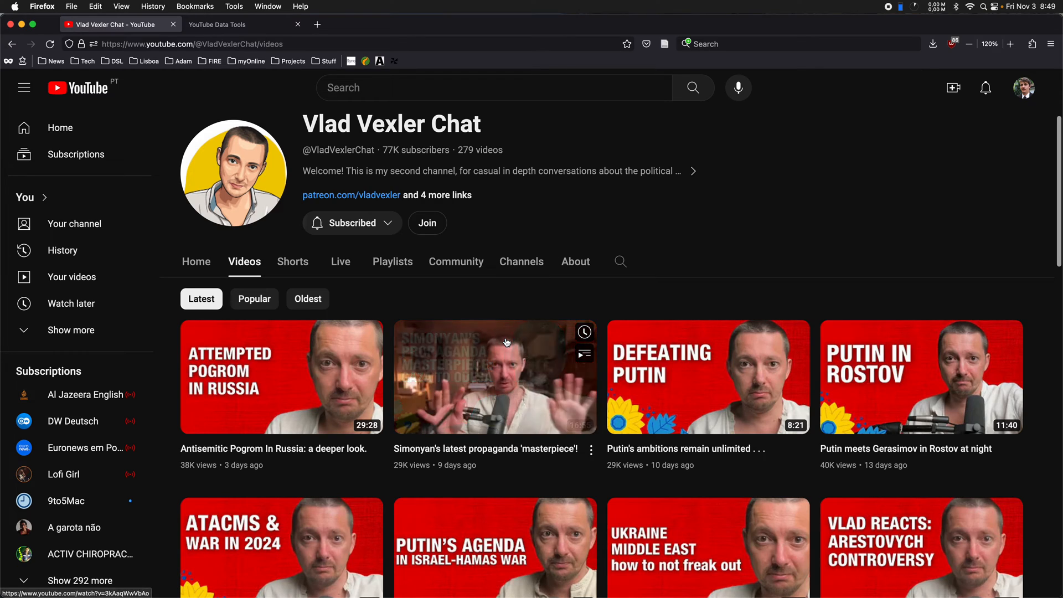
click(507, 342)
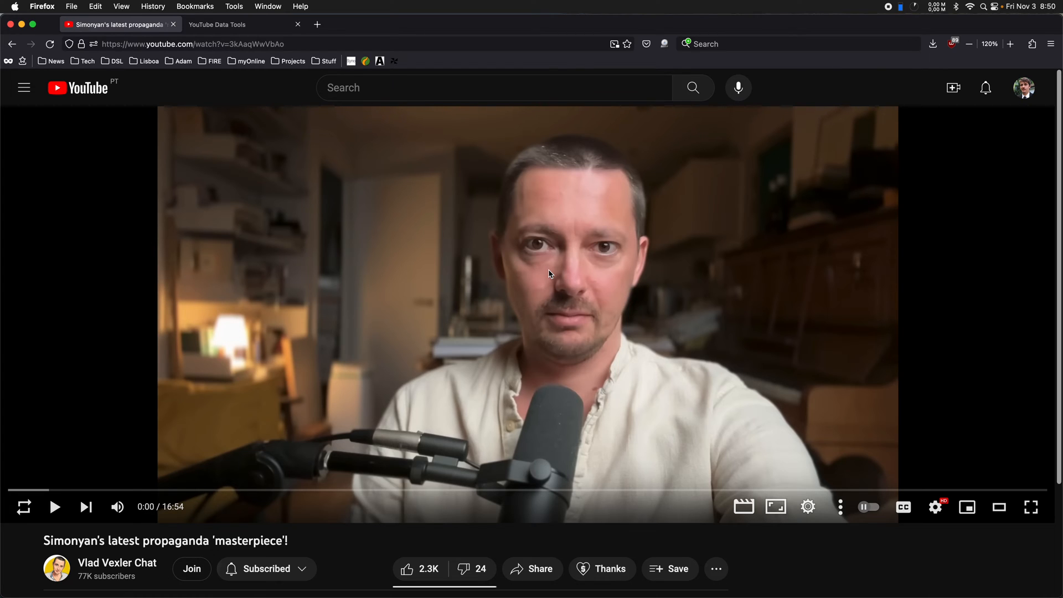
Expand the video's description and examine its publication details, like figures and links.
scroll(338, 492, down, 3)
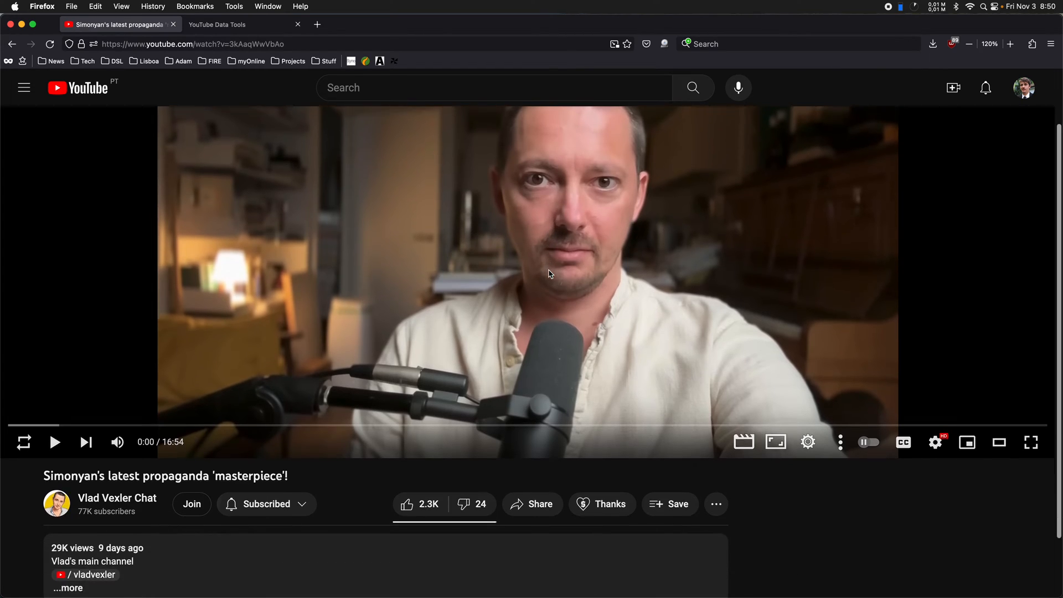
click(190, 511)
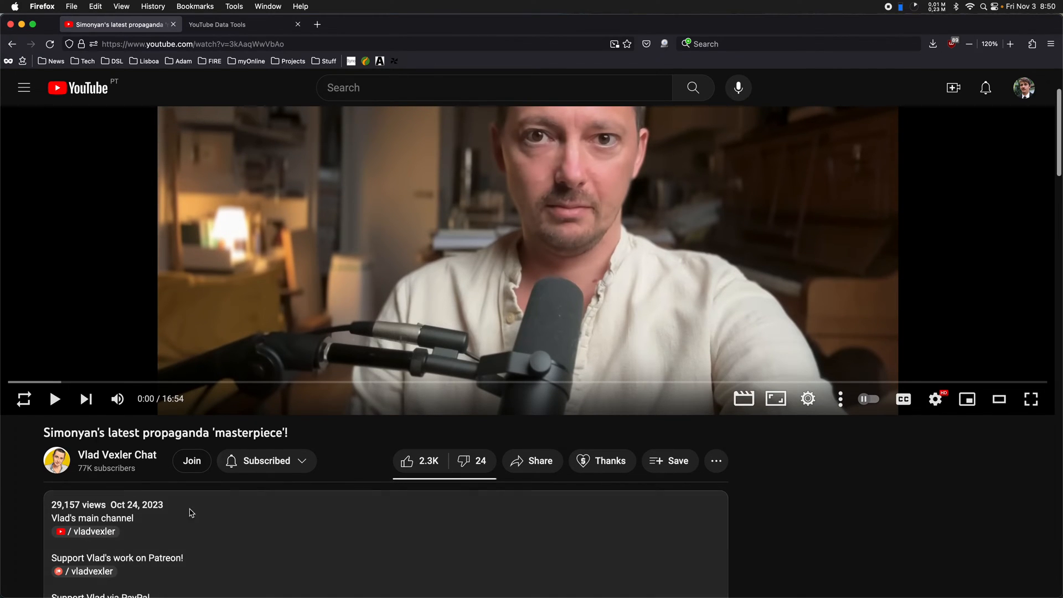
scroll(249, 496, down, 3)
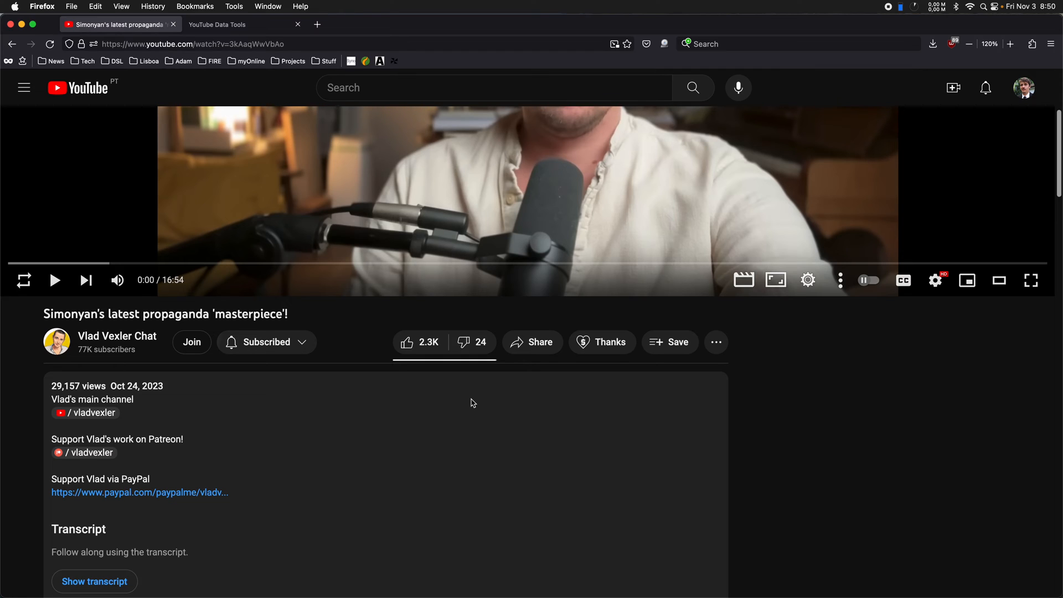
Examine the video's comment section, including the pinned comment and the top viewer comments.
scroll(474, 402, down, 10)
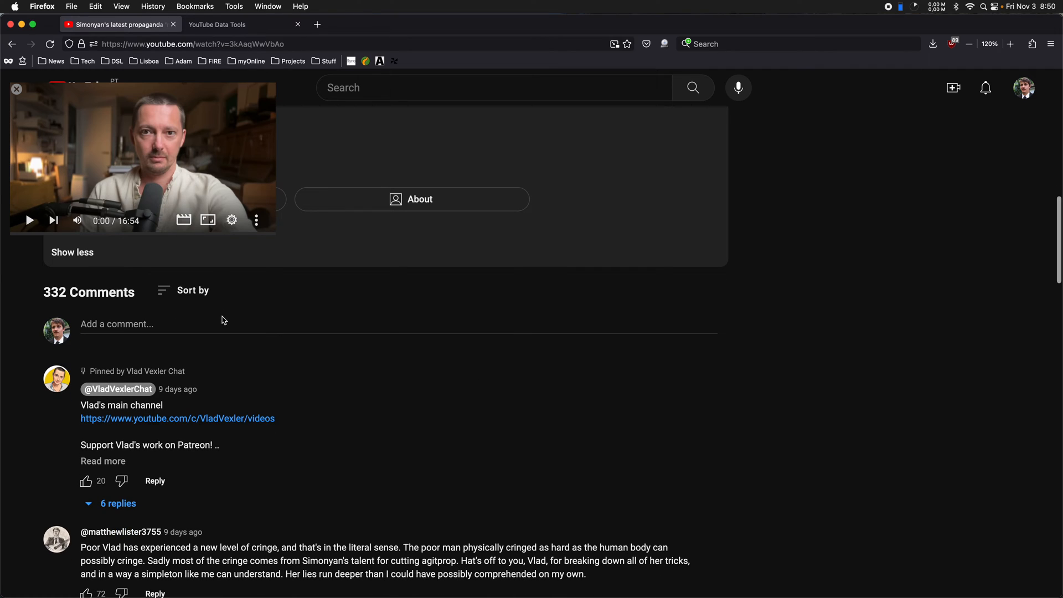
scroll(395, 329, down, 1)
scroll(395, 329, down, 1)
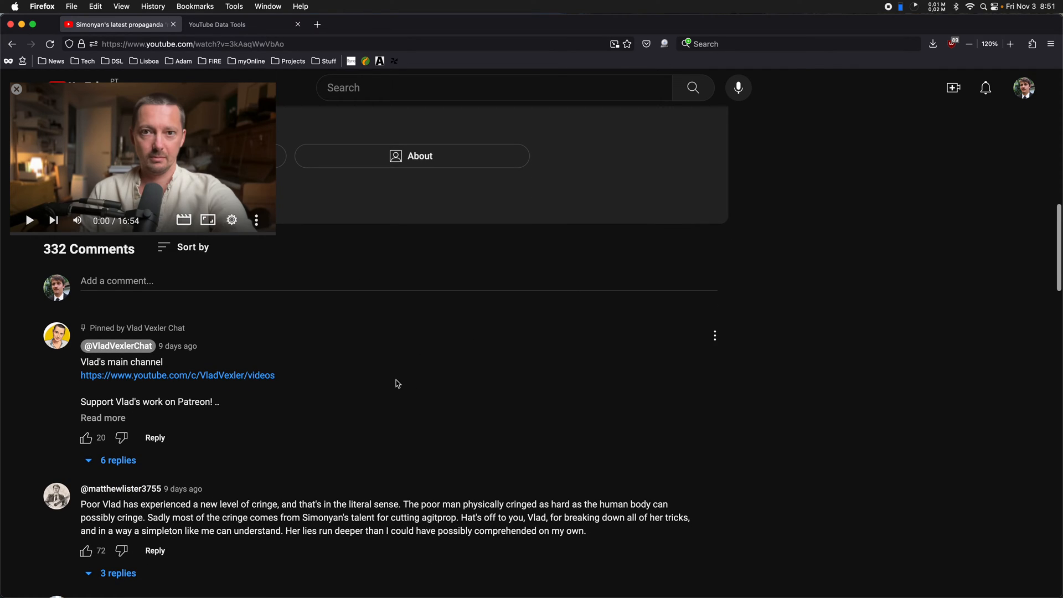
scroll(396, 381, down, 1)
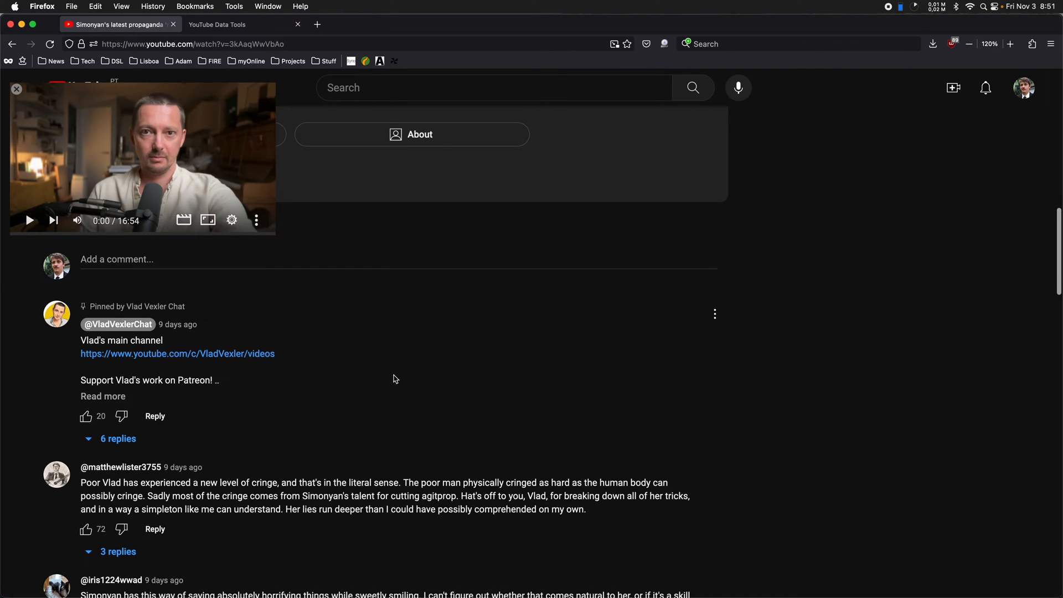
scroll(402, 366, down, 1)
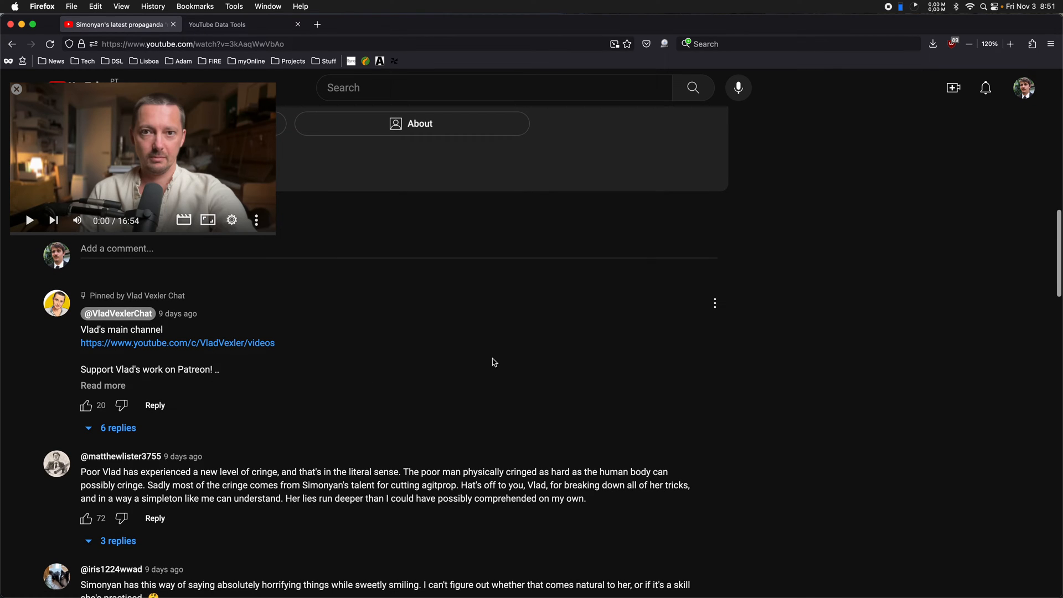
scroll(493, 361, down, 5)
scroll(493, 361, up, 3)
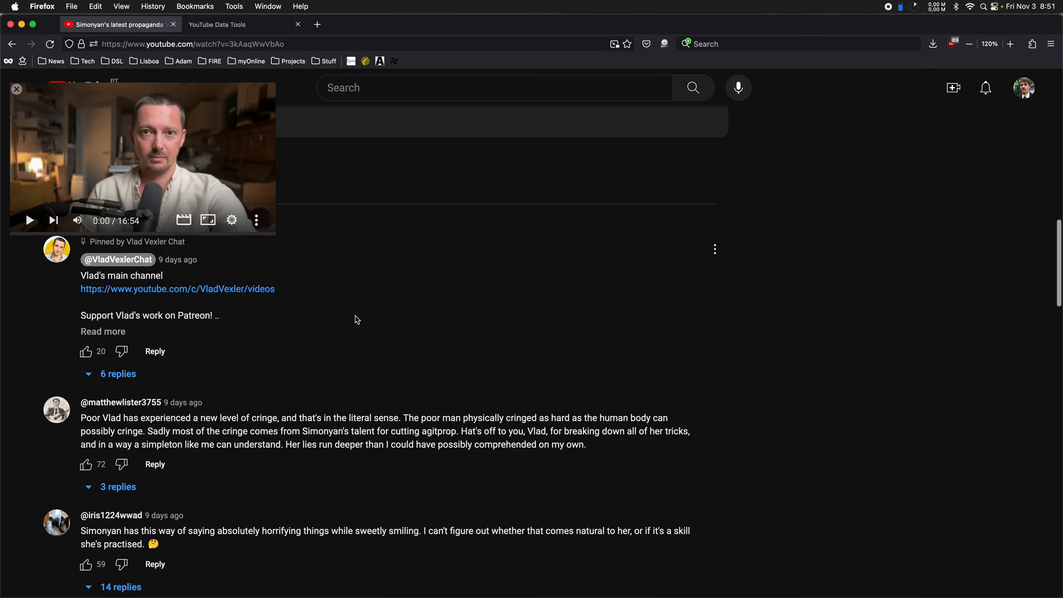
scroll(357, 319, down, 1)
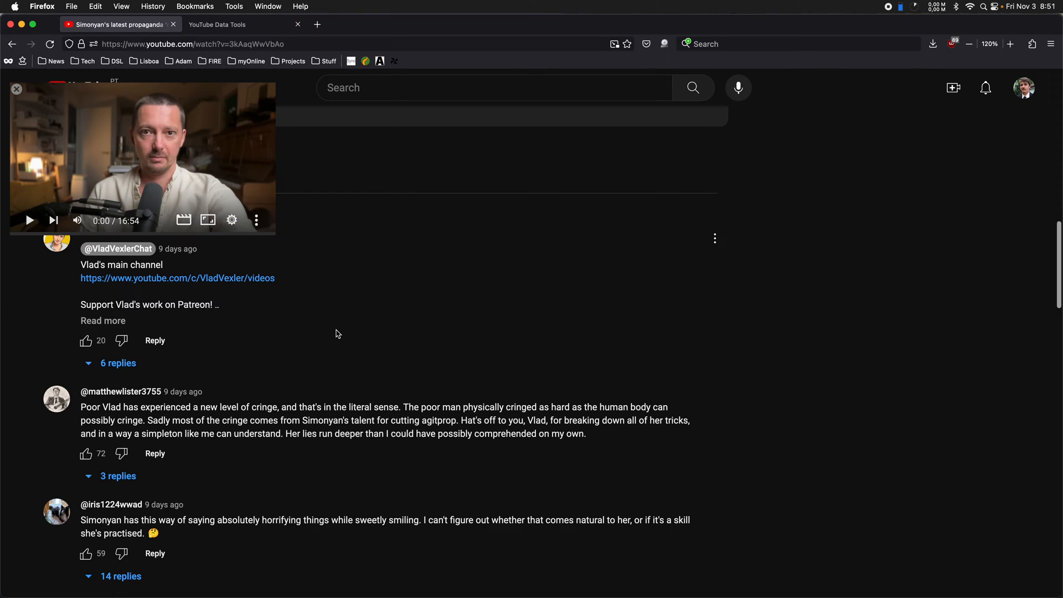
Expand the replies under the channel's pinned comment and look through the thread.
click(117, 364)
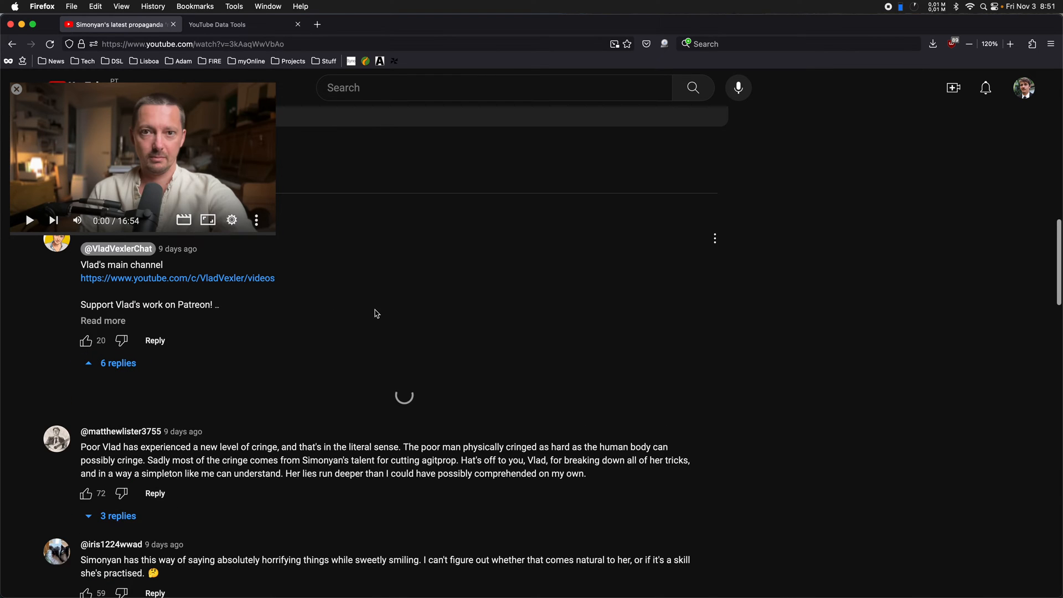
scroll(344, 357, down, 3)
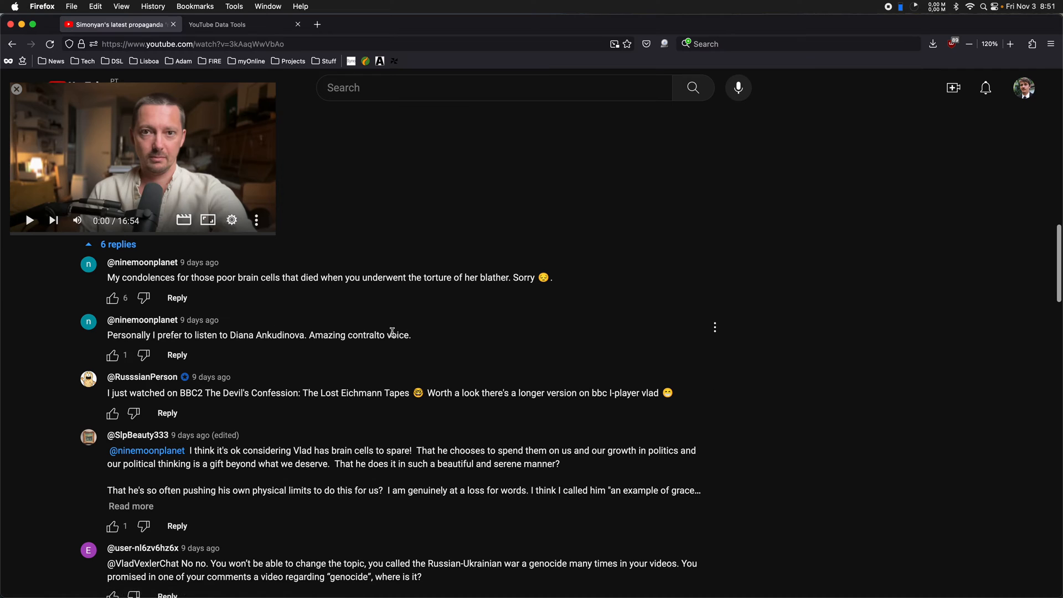
scroll(392, 332, up, 2)
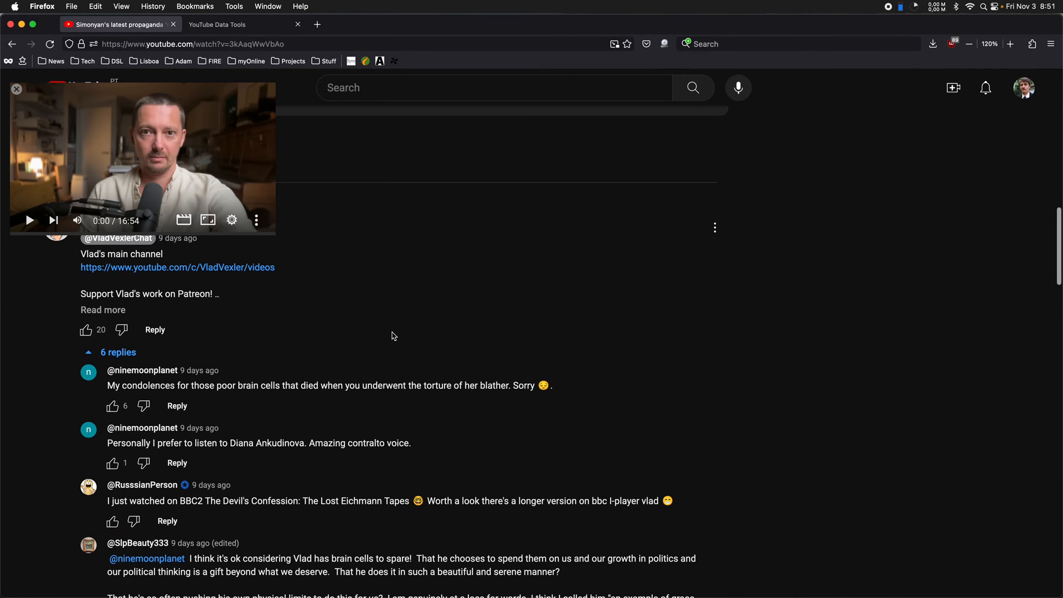
scroll(393, 336, up, 2)
scroll(393, 336, up, 1)
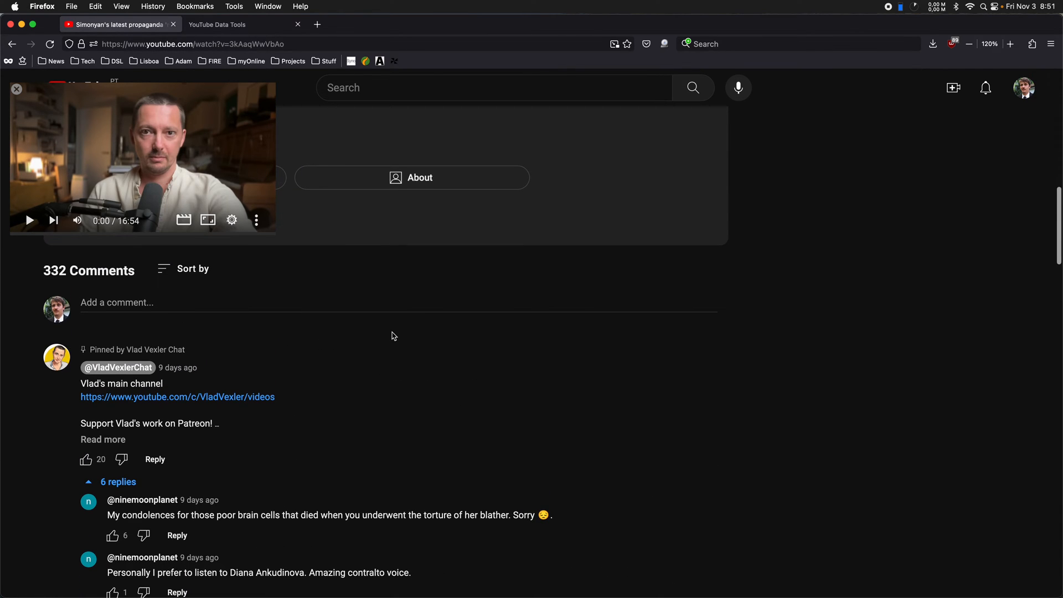
scroll(394, 336, up, 1)
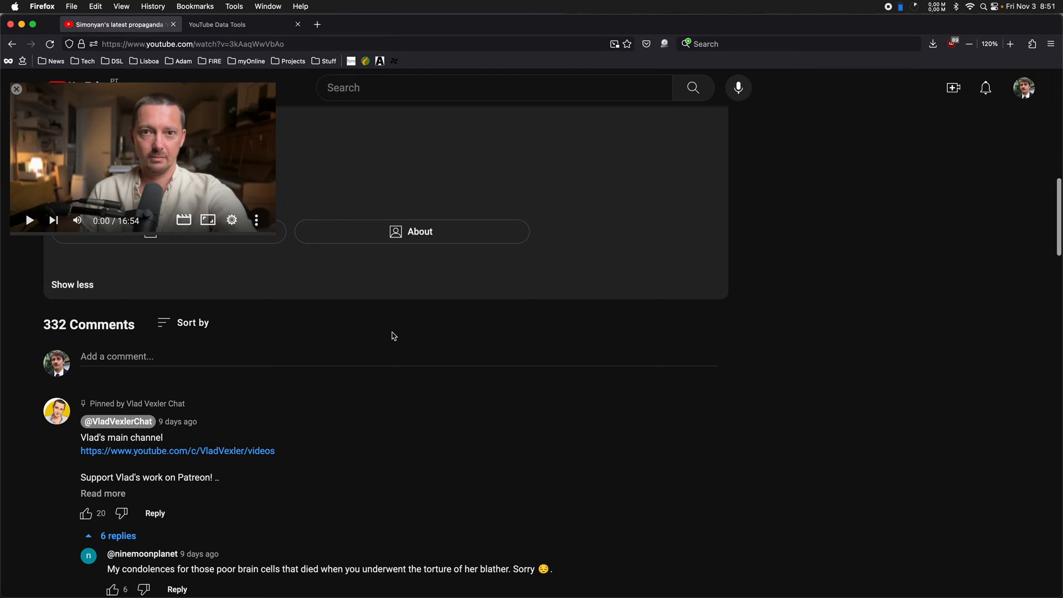
scroll(393, 337, up, 1)
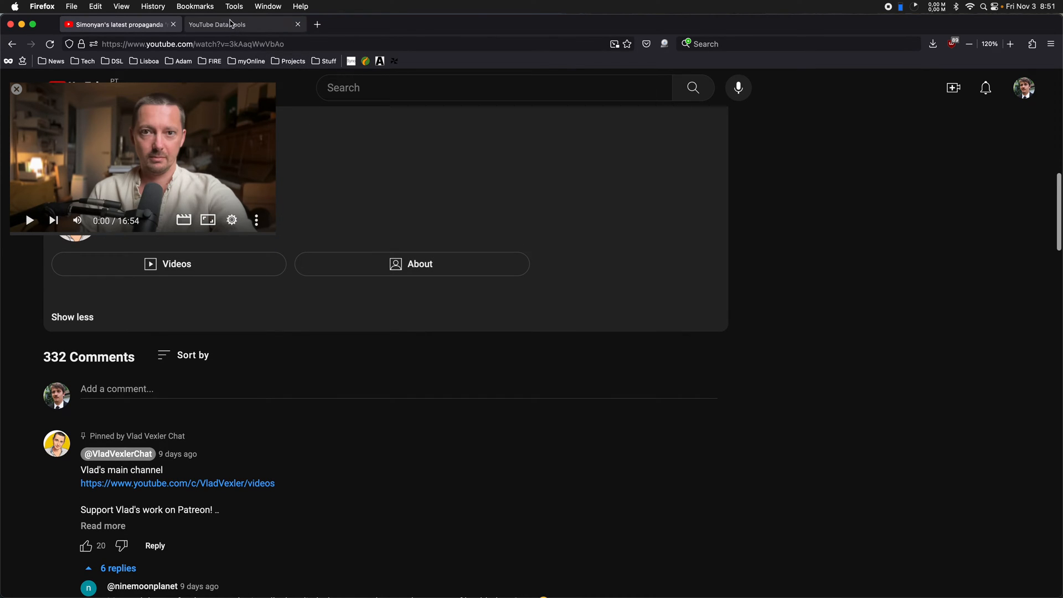
Return to the Vlad Vexler Chat channel's featured page and copy its URL only up to the channel handle, without "featured".
click(232, 23)
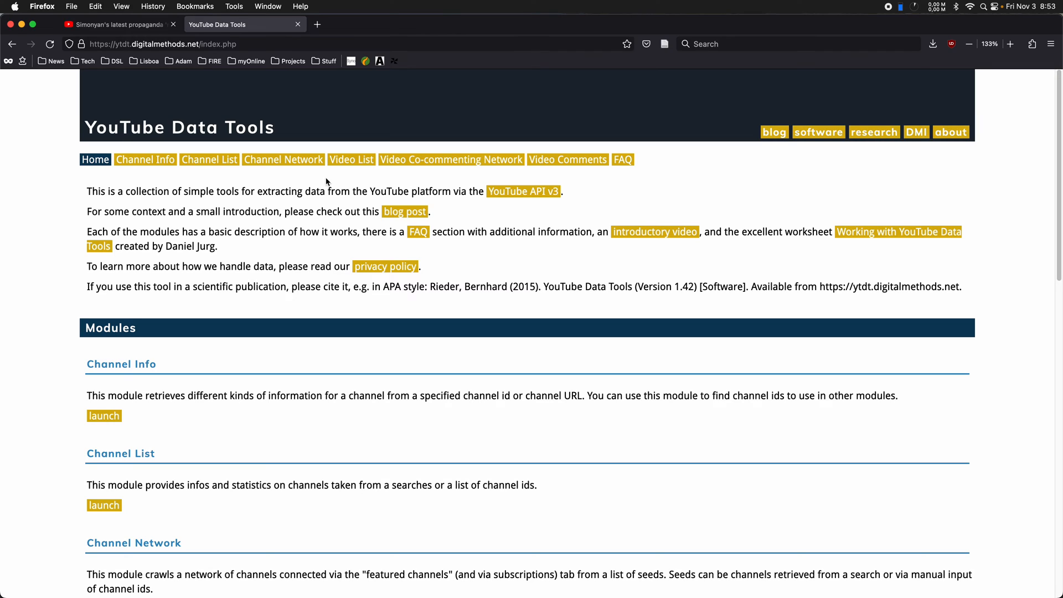
click(138, 25)
click(16, 46)
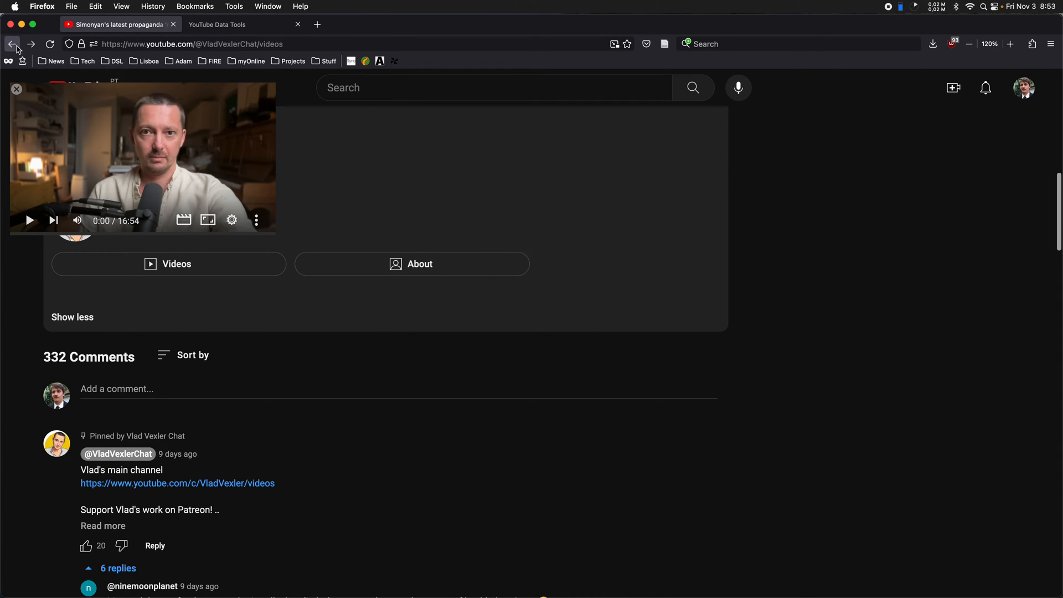
click(15, 47)
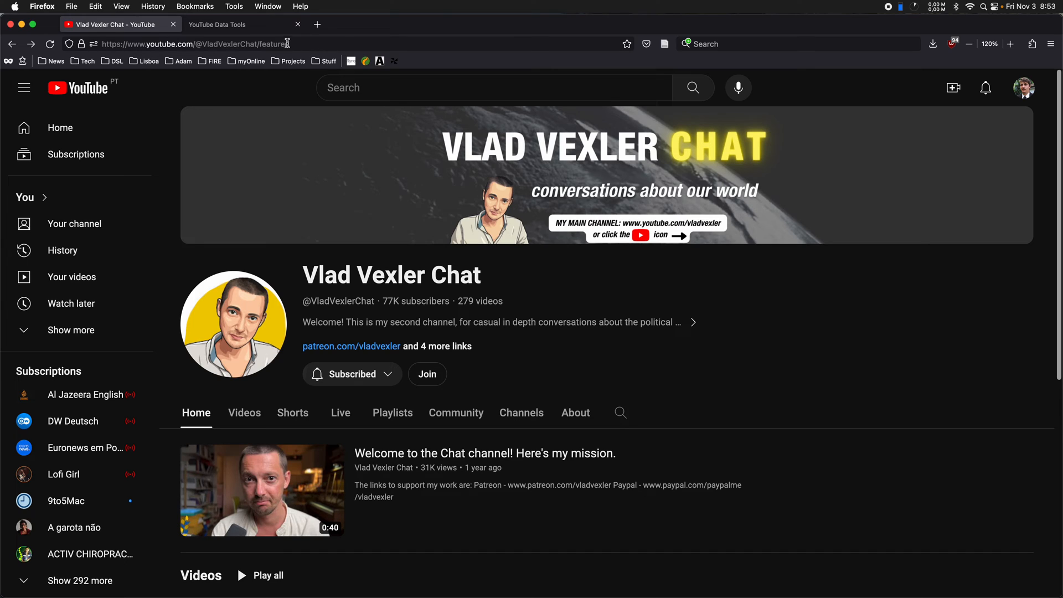
click(257, 44)
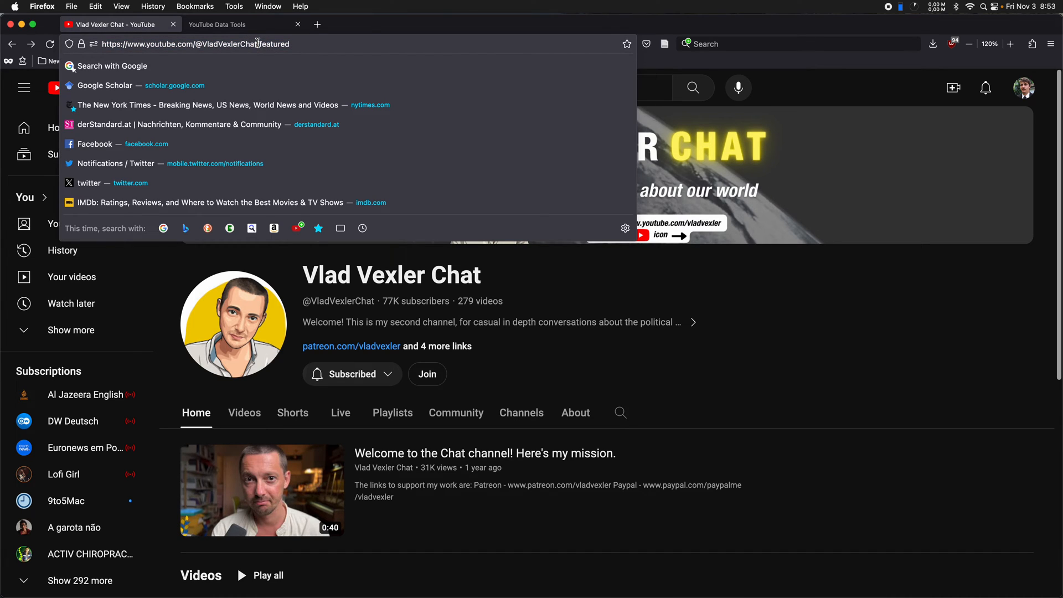
drag(257, 44, 103, 46)
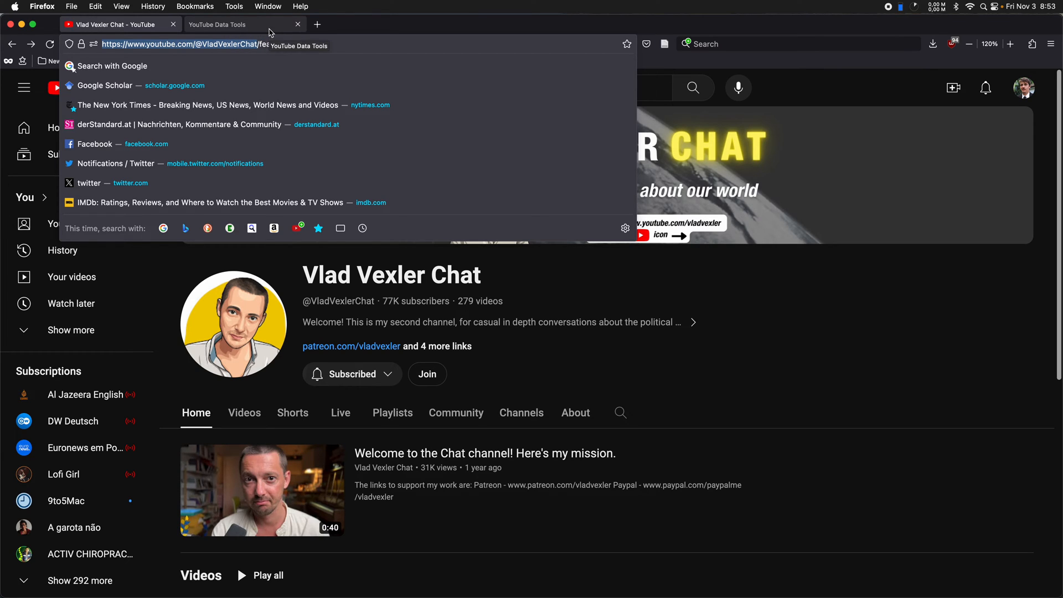
click(221, 24)
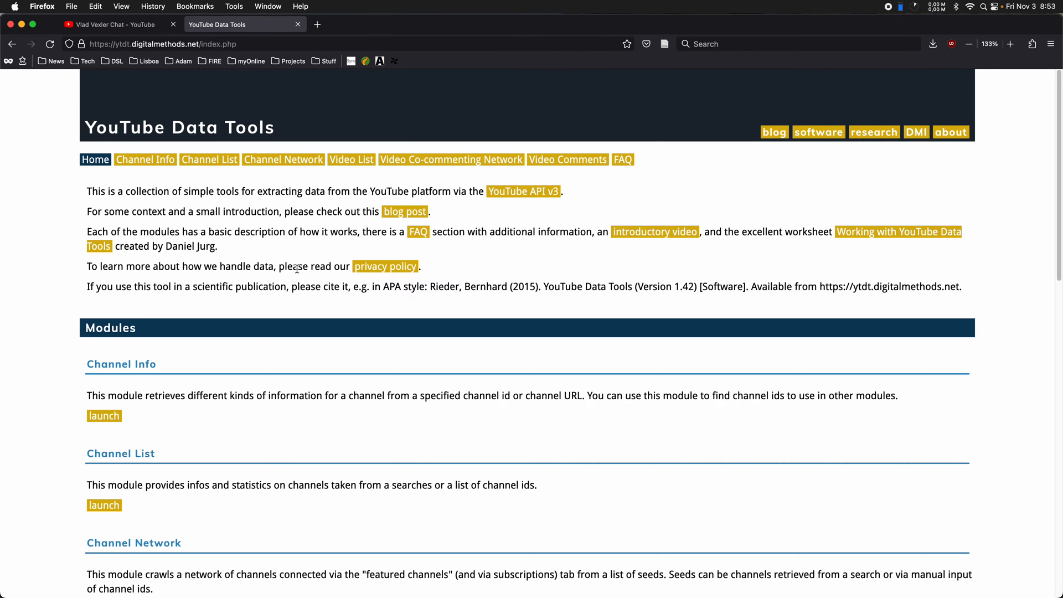
click(158, 166)
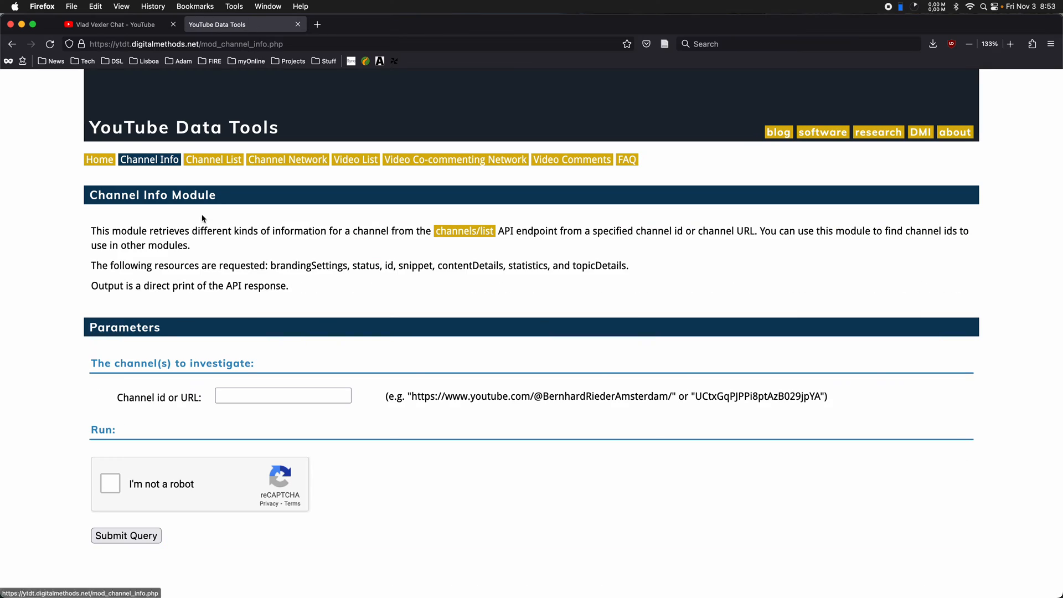
click(244, 397)
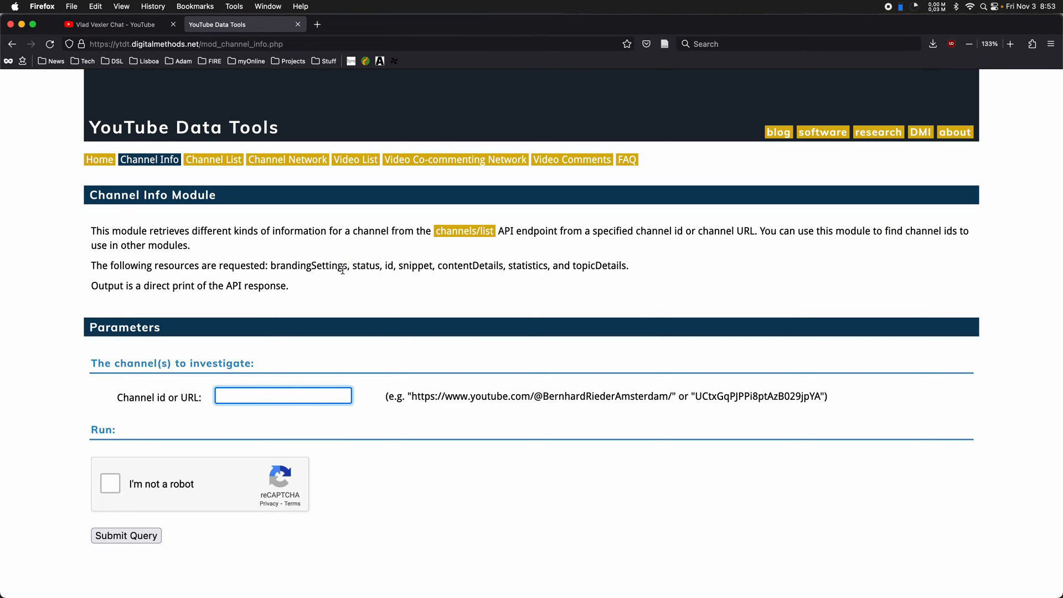
key(super+v)
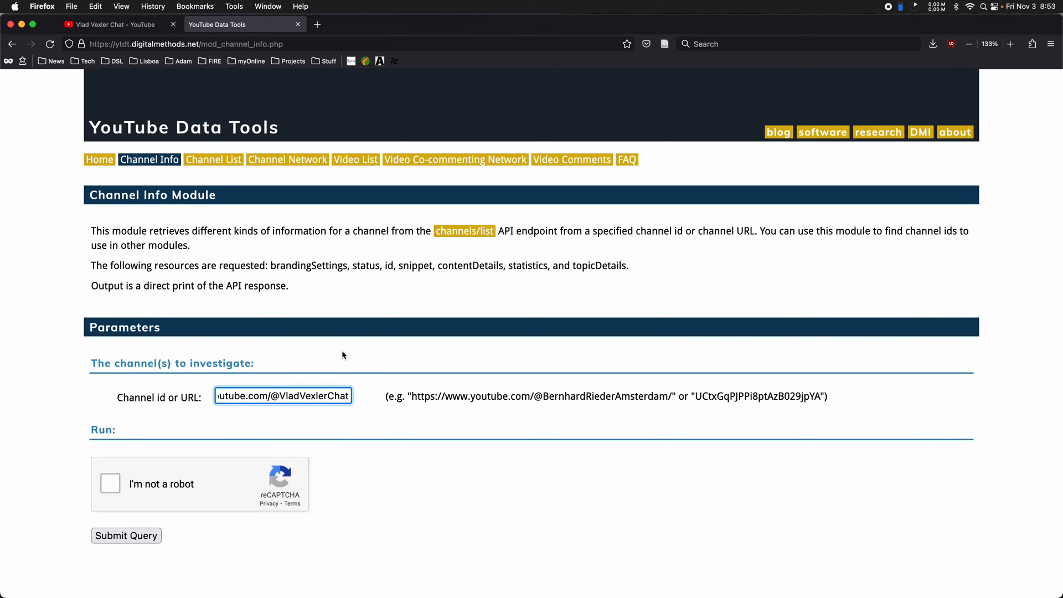
click(111, 483)
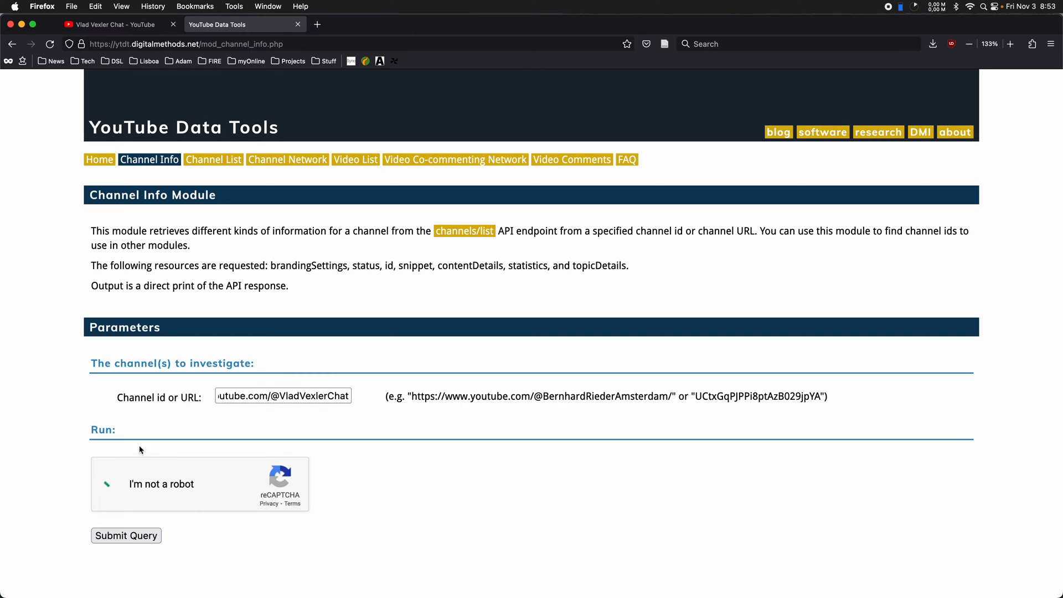
click(156, 536)
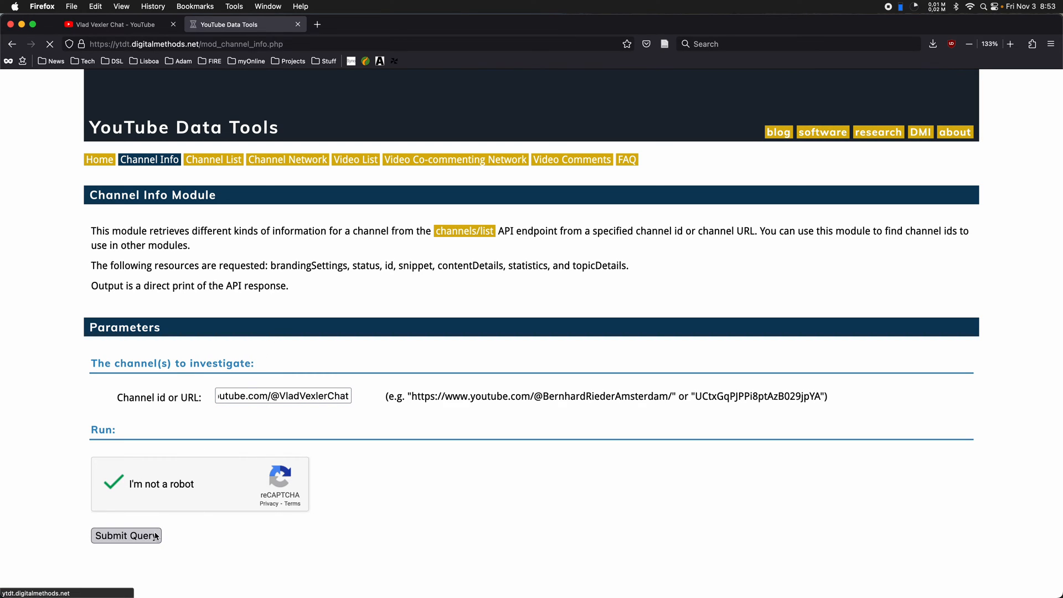
scroll(417, 303, down, 5)
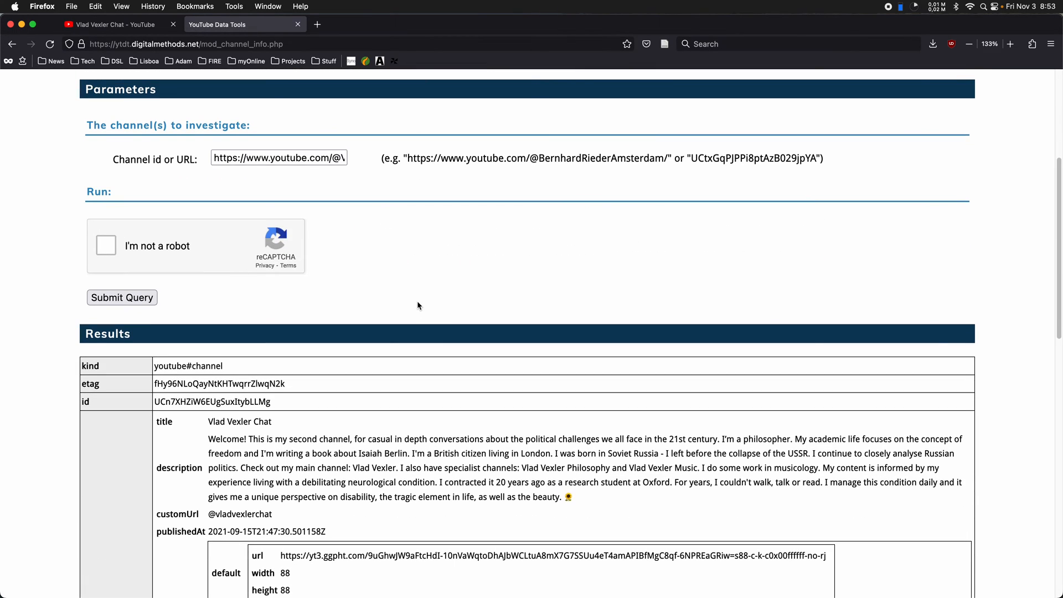
scroll(418, 305, down, 4)
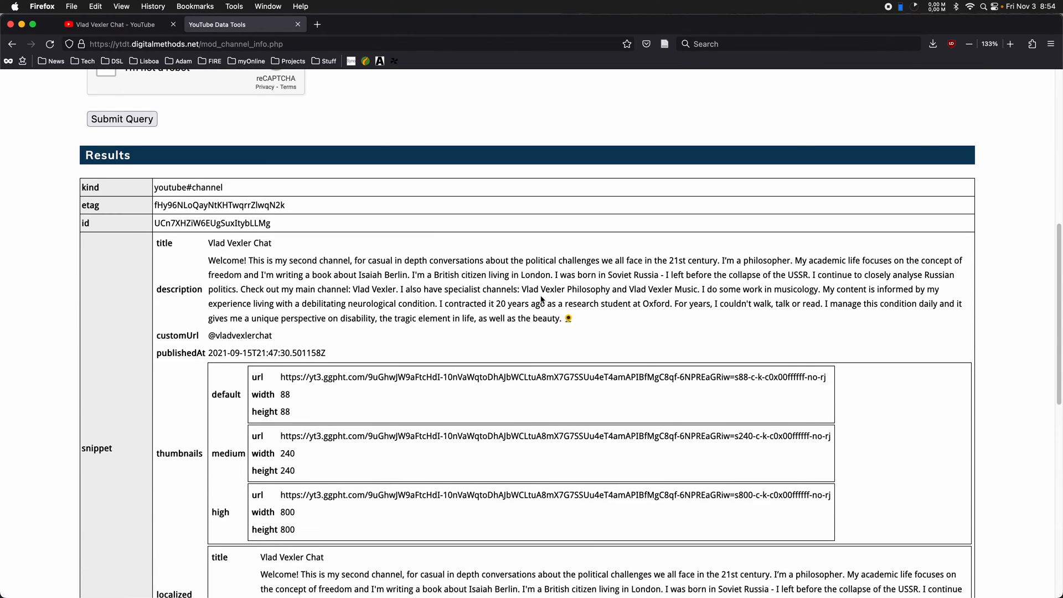
scroll(541, 299, down, 1)
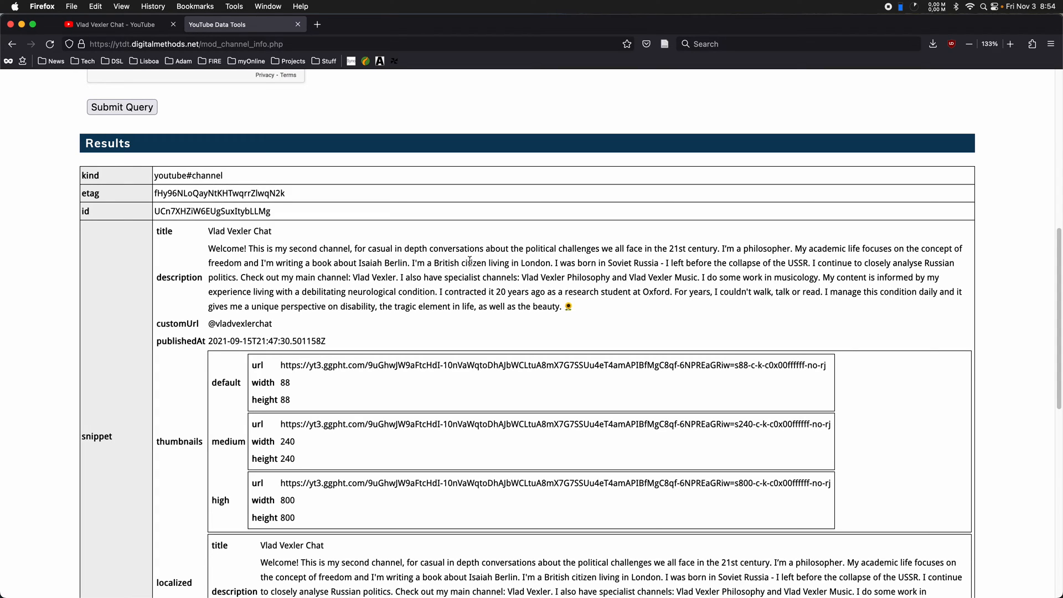
Highlight the channel description in the Channel Info results, and copy the channel id UCn7XHZiW6EUgSuxItybLLMg.
drag(210, 248, 571, 308)
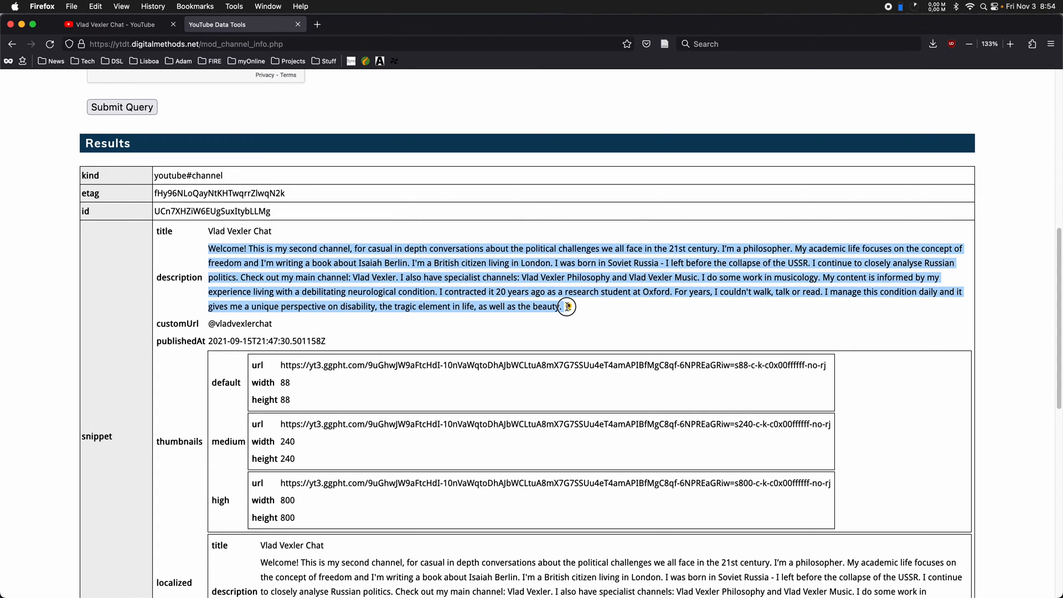
scroll(428, 279, up, 1)
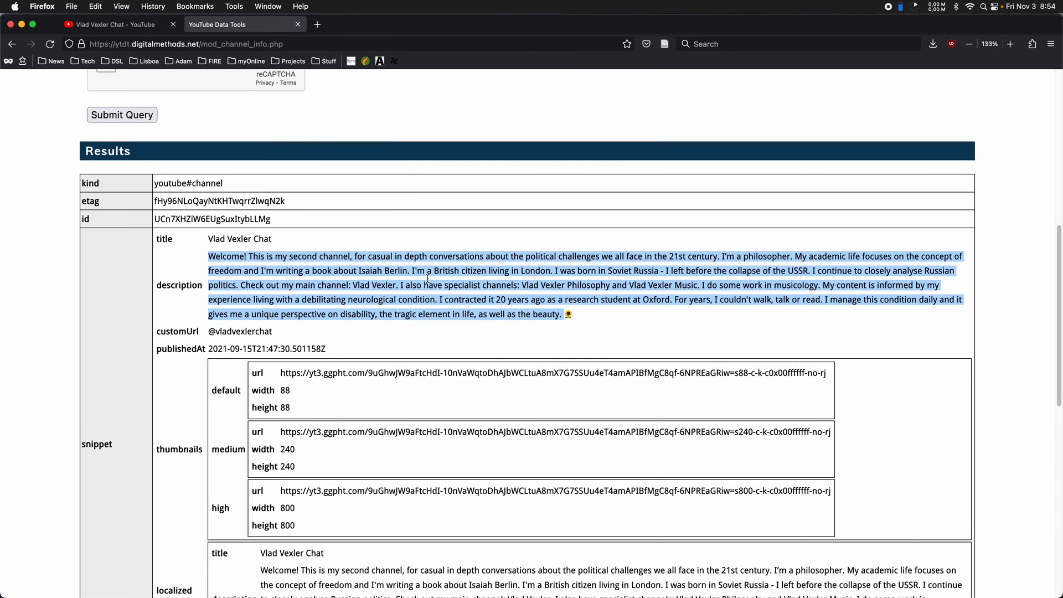
drag(158, 244, 273, 246)
key(super+c)
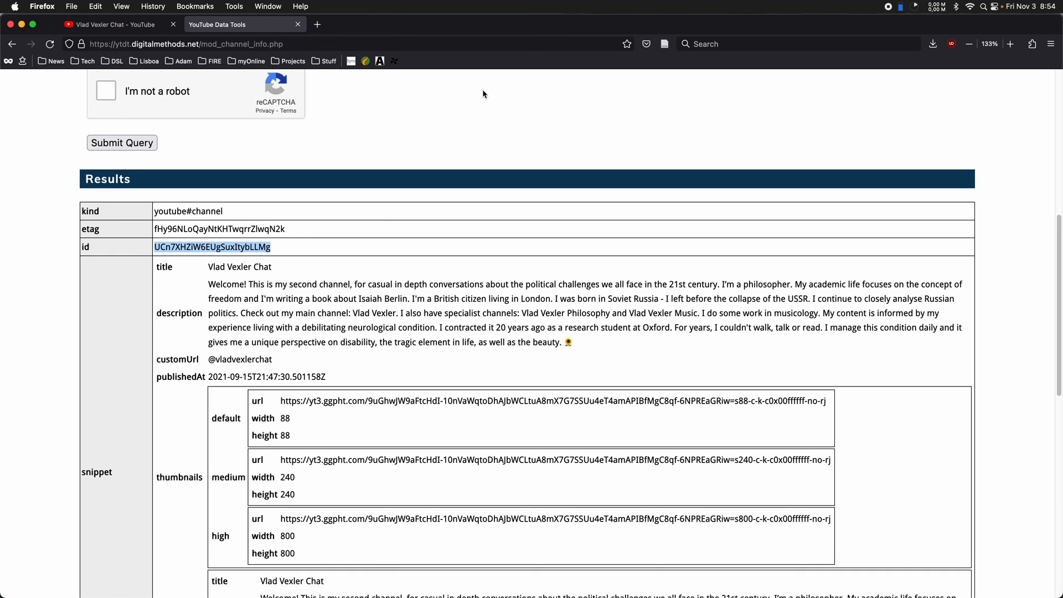
Enter the copied Vlad Vexler Chat channel id in the Video List module and look through the remaining parameters and output options.
scroll(441, 162, up, 2)
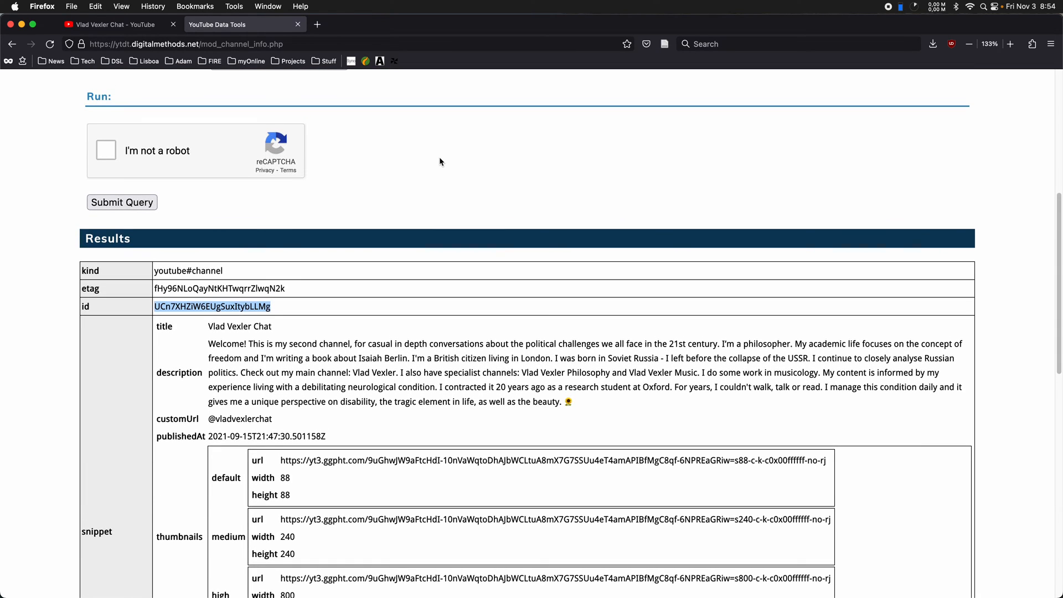
scroll(440, 161, up, 10)
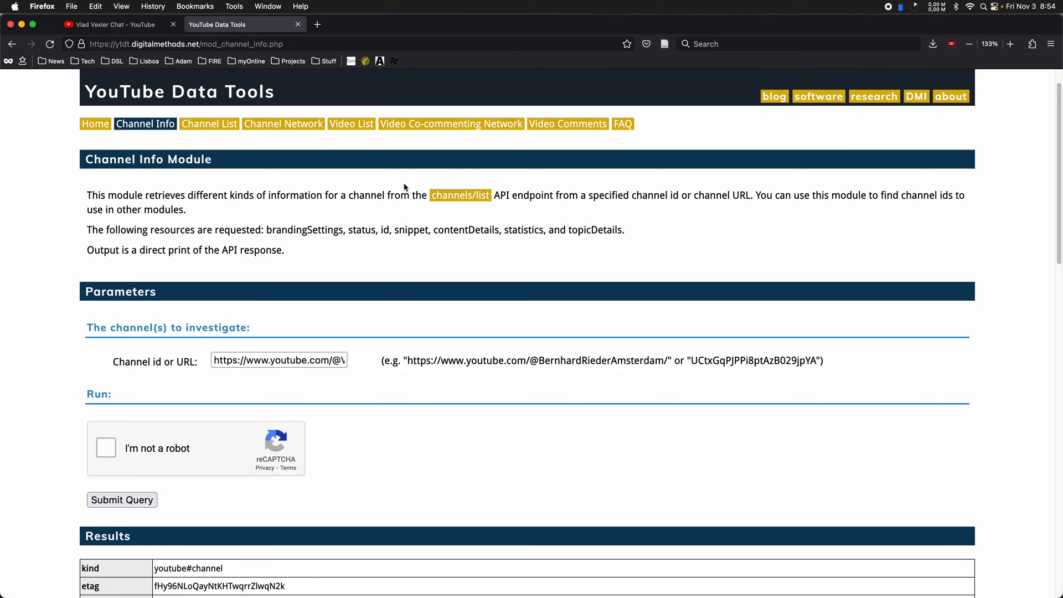
scroll(405, 187, down, 3)
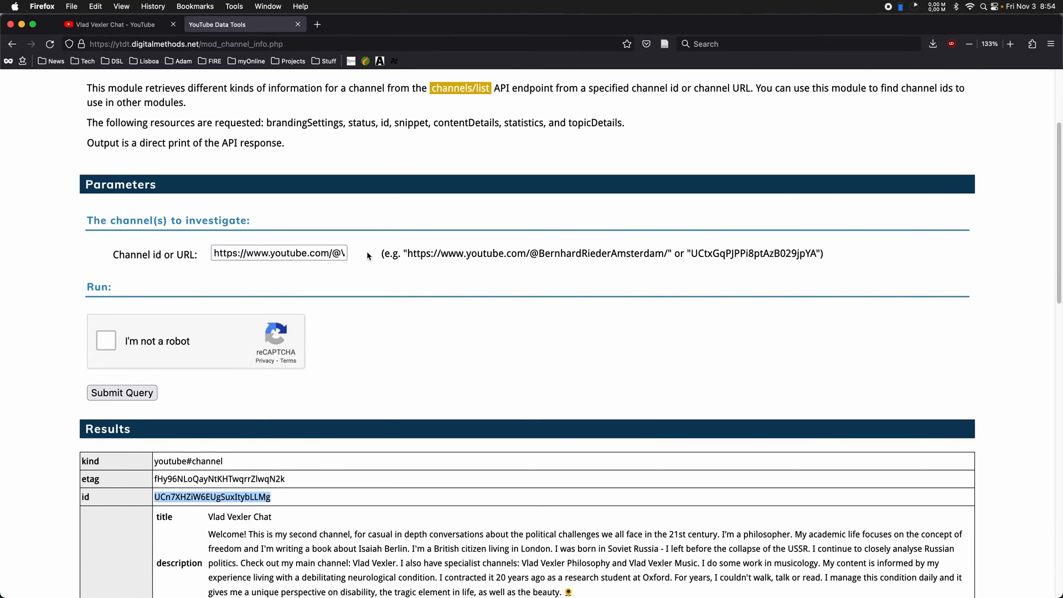
scroll(368, 238, up, 5)
click(359, 160)
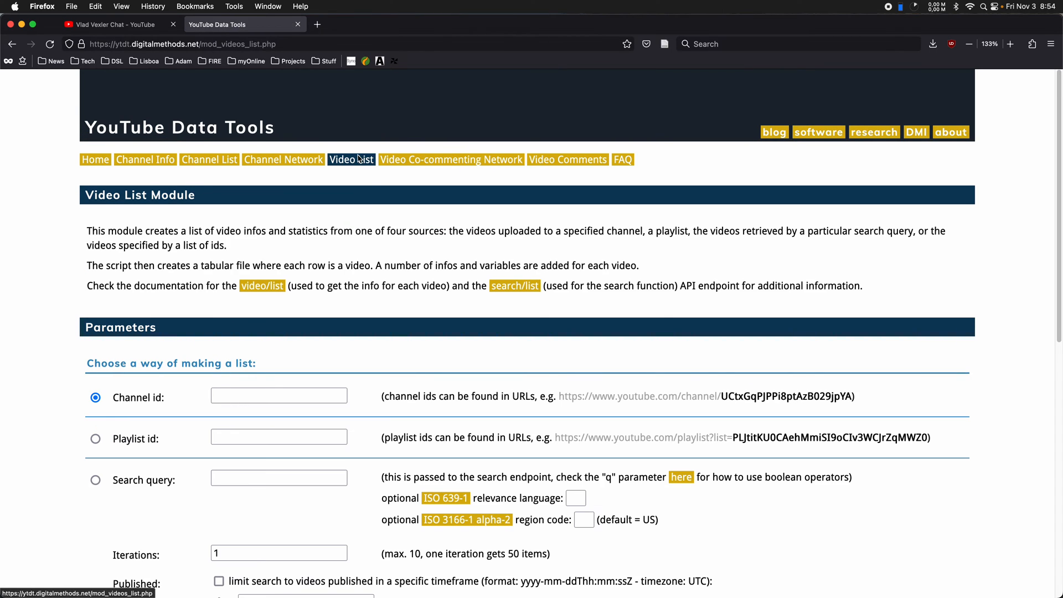
click(285, 395)
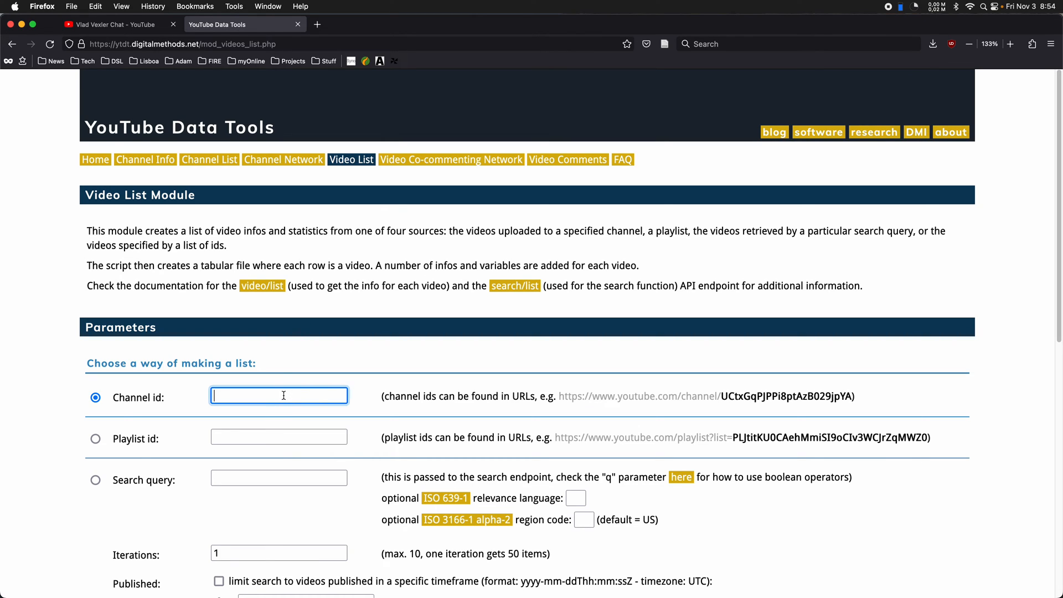
key(super+v)
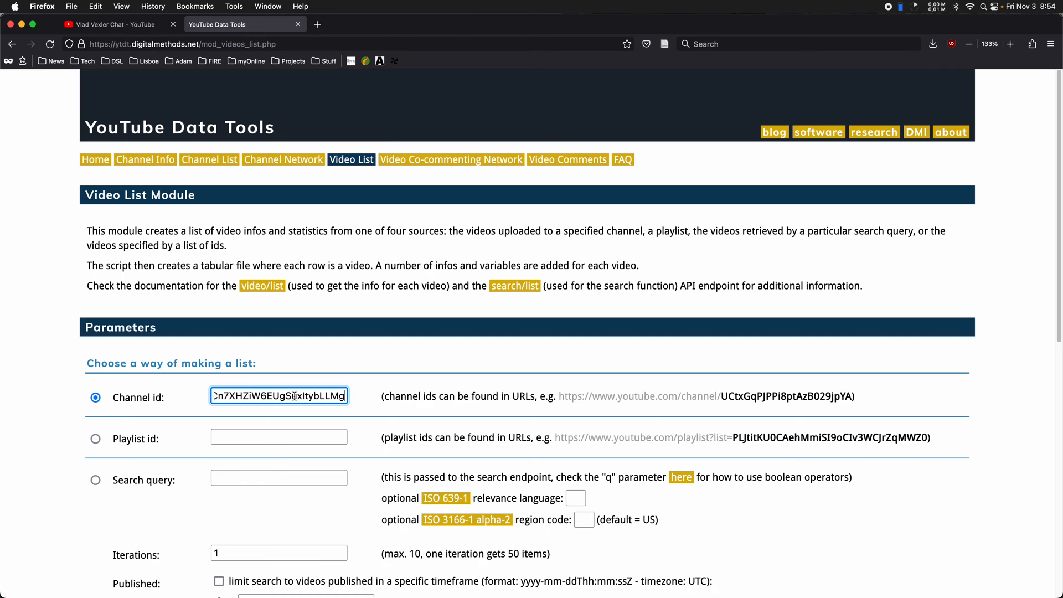
scroll(336, 343, down, 3)
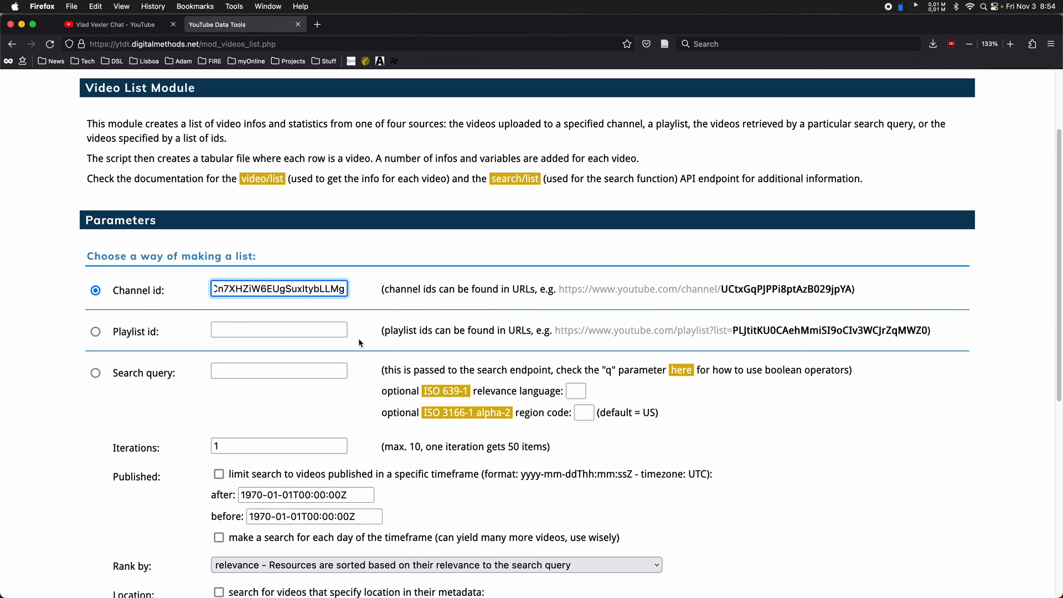
scroll(358, 338, down, 10)
scroll(231, 510, down, 1)
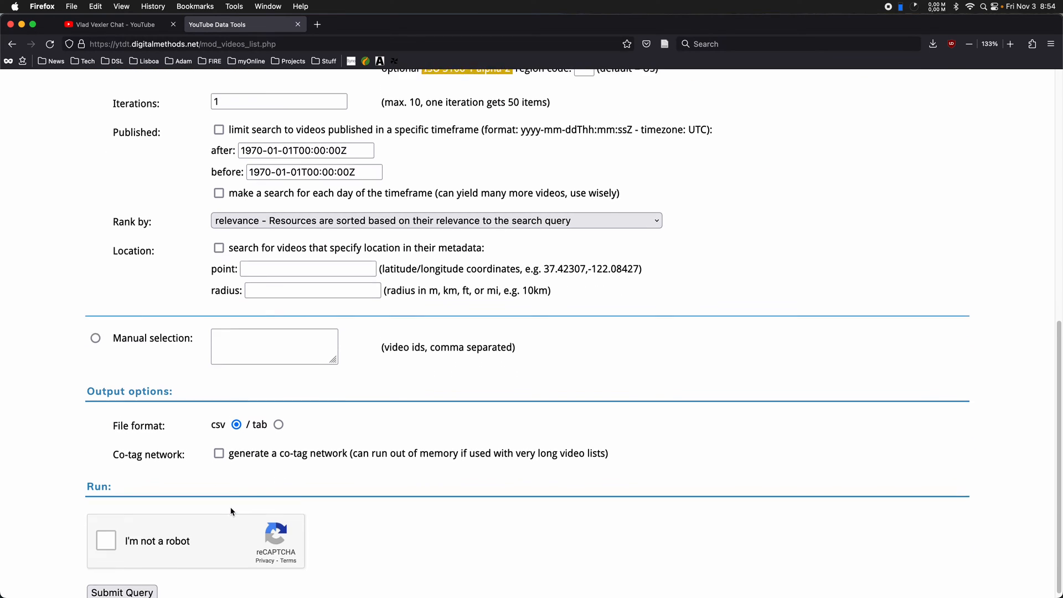
scroll(437, 319, up, 11)
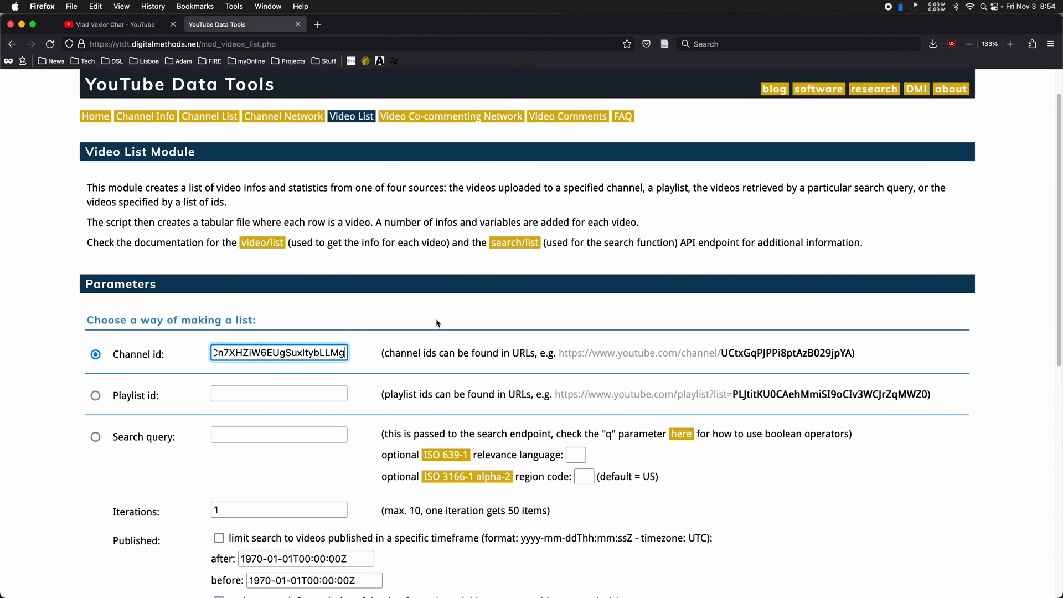
scroll(437, 322, up, 2)
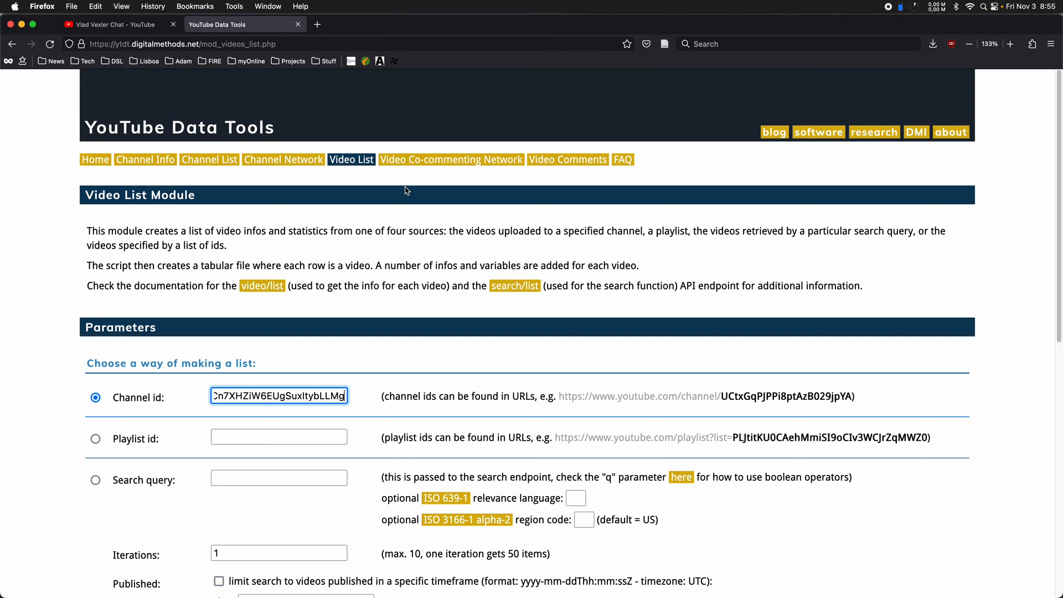
Open the video "Putin's ambitions remain unlimited . . ." from the YouTube channel page and copy only the video id from its URL.
click(105, 26)
scroll(446, 142, down, 3)
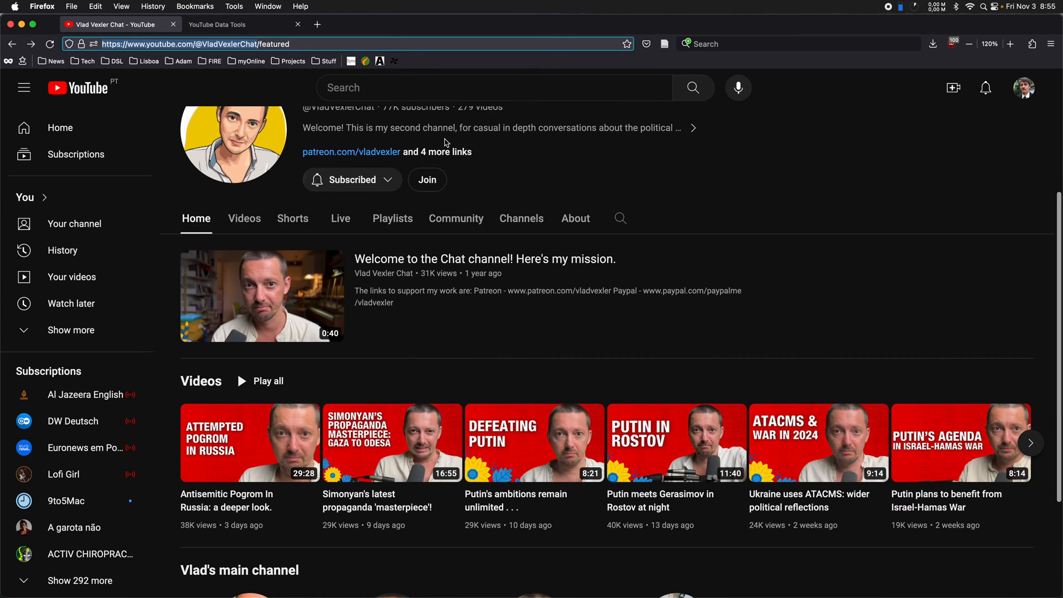
scroll(447, 143, down, 1)
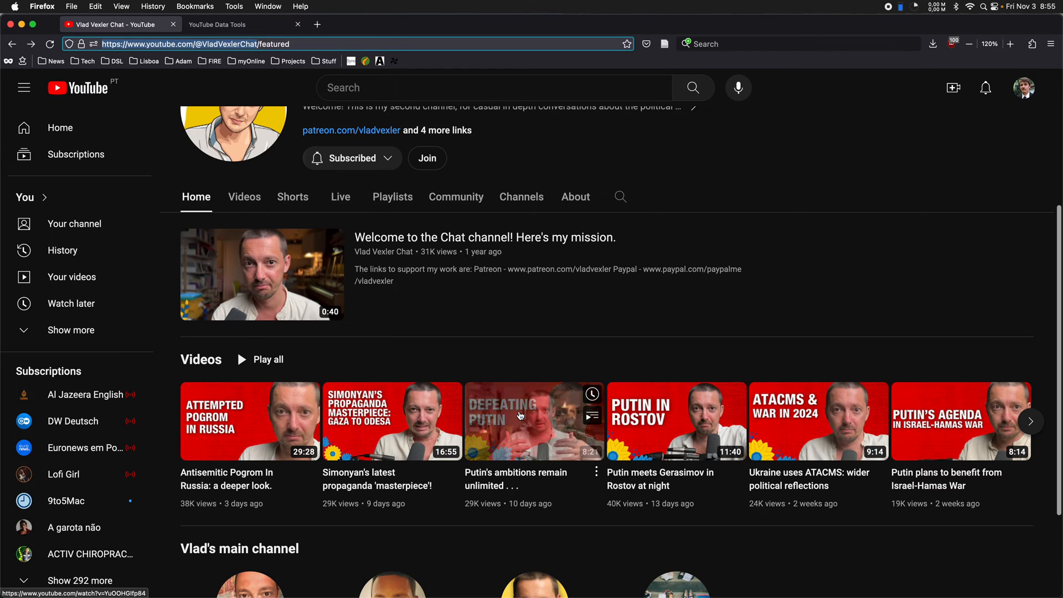
click(521, 415)
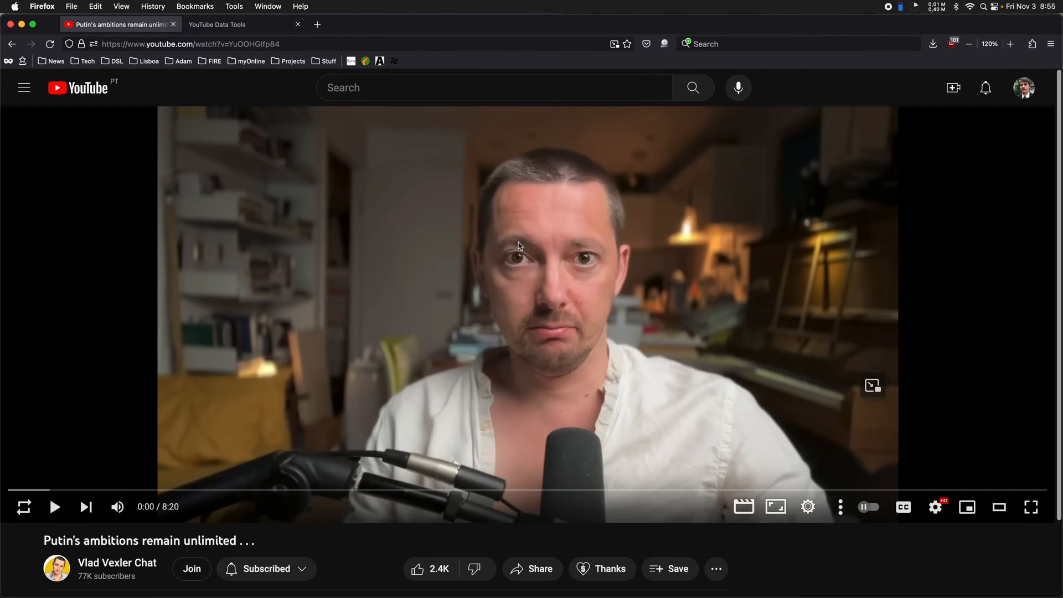
click(234, 44)
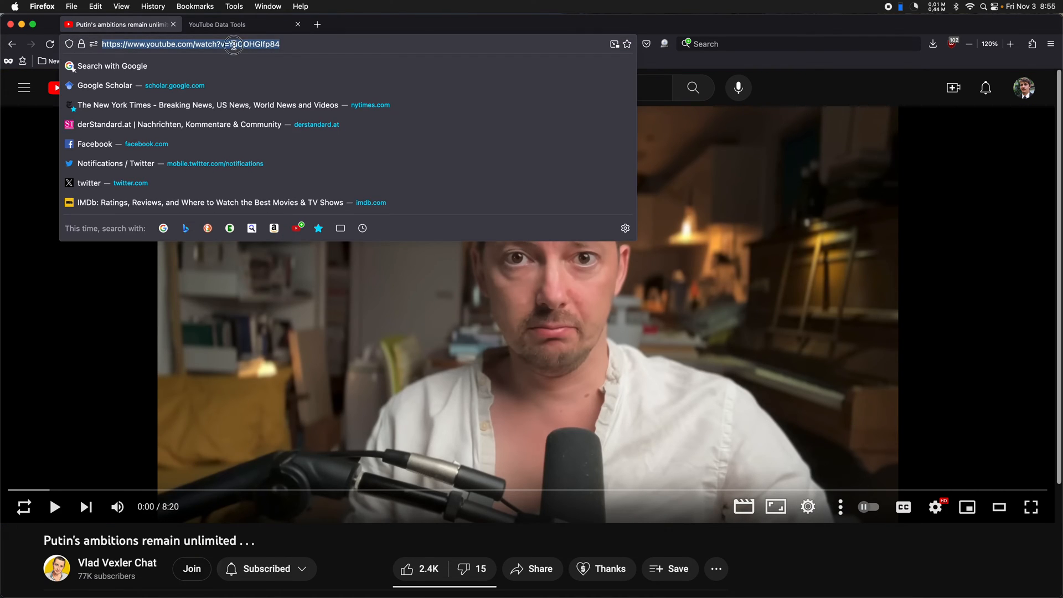
click(233, 44)
drag(228, 44, 304, 42)
key(super+c)
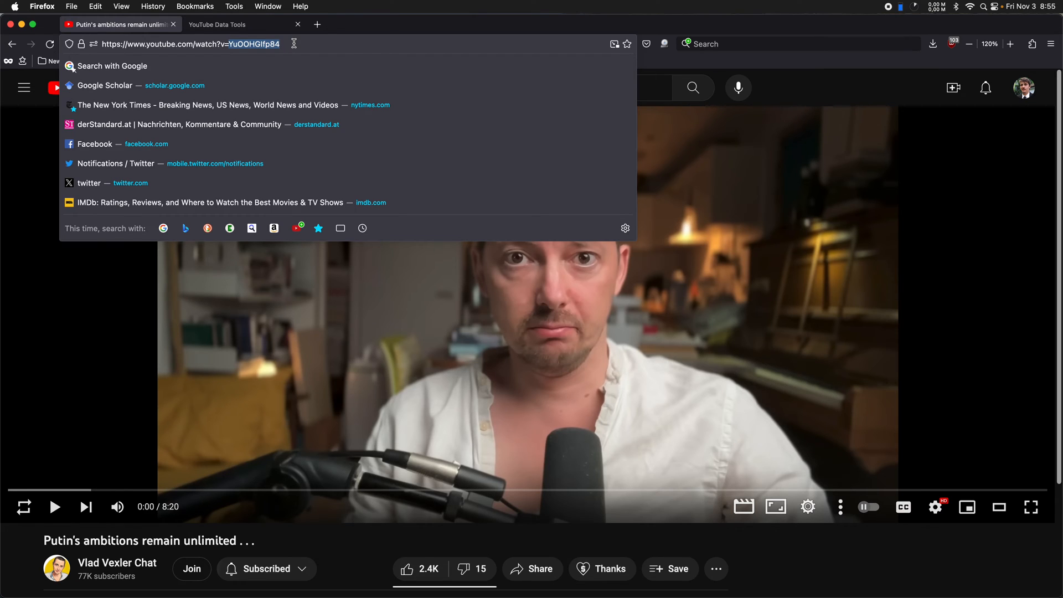
Enter the video id YuOOHGIfp84 in the Video Comments module of YouTube Data Tools and review the module description.
click(252, 29)
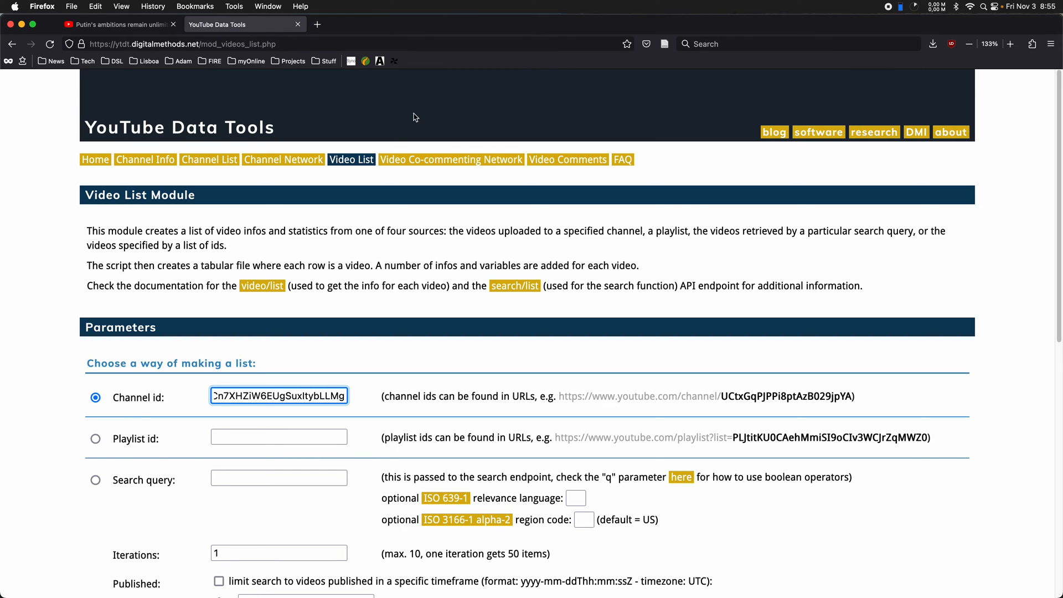
click(564, 159)
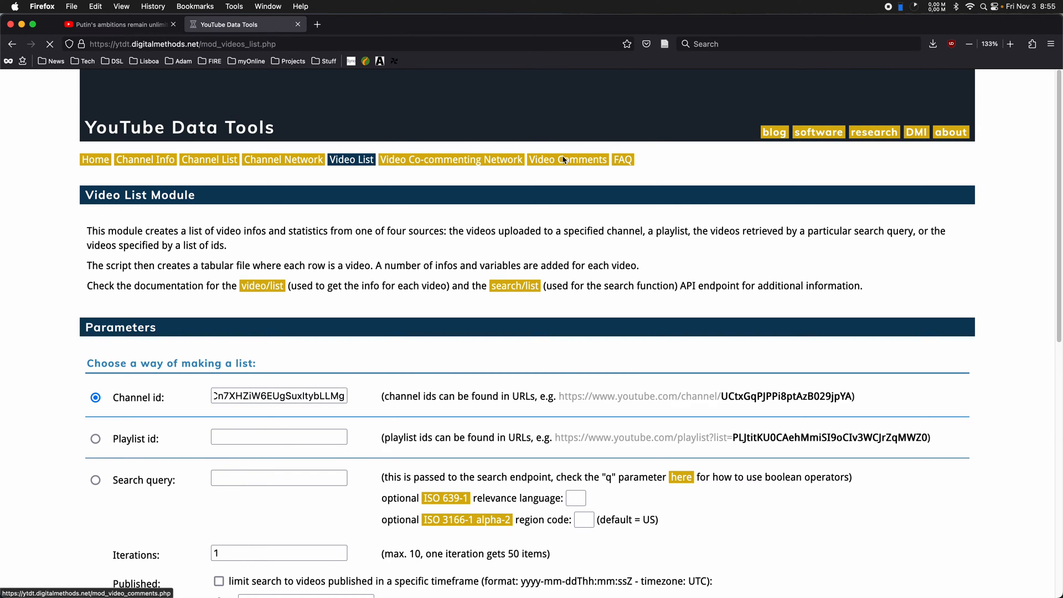
scroll(358, 296, down, 3)
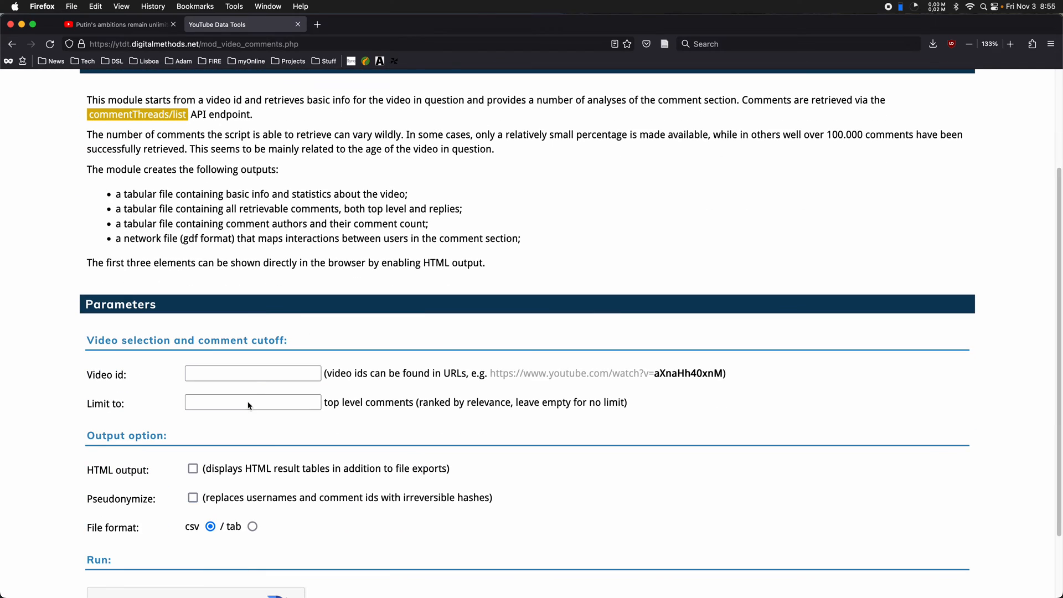
click(254, 374)
key(super+v)
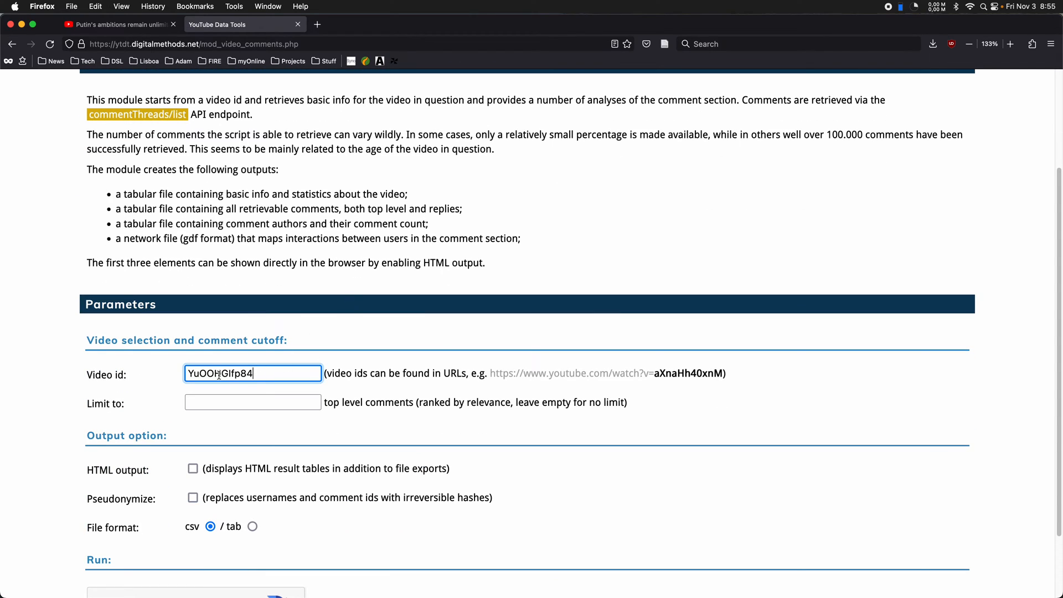
scroll(506, 226, up, 3)
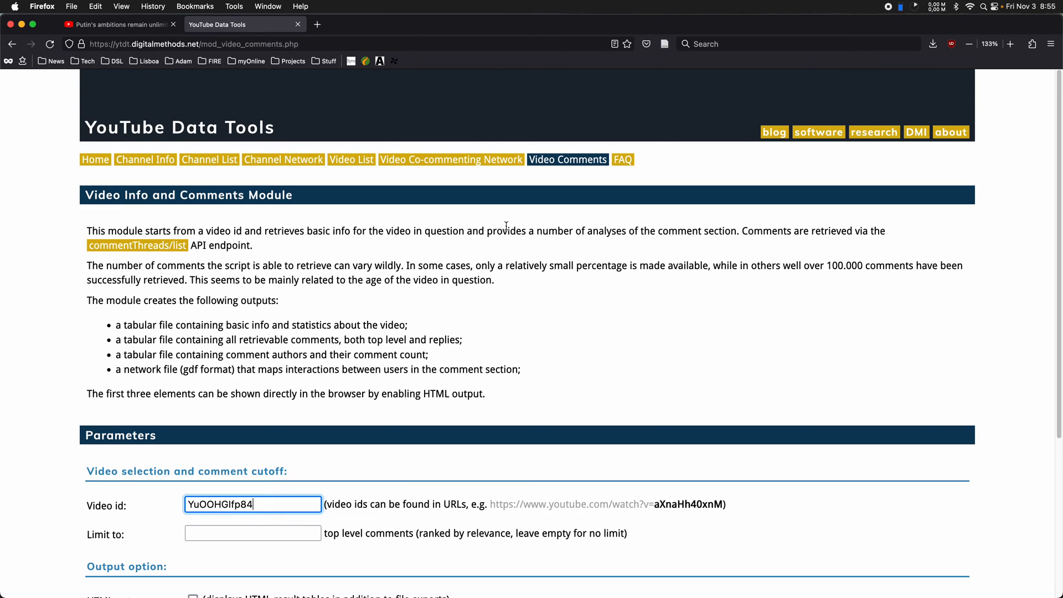
click(426, 230)
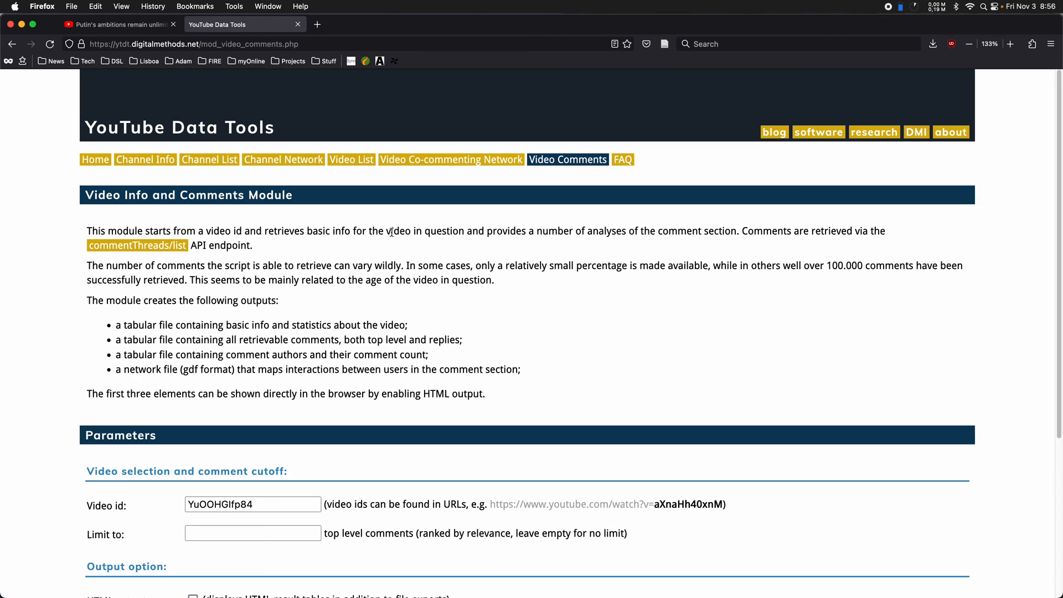
Query the Video List module with the example channel id UCtxGqPJPPi8ptAzB029jpYA, passing the robot check and keeping the CSV file format.
click(354, 161)
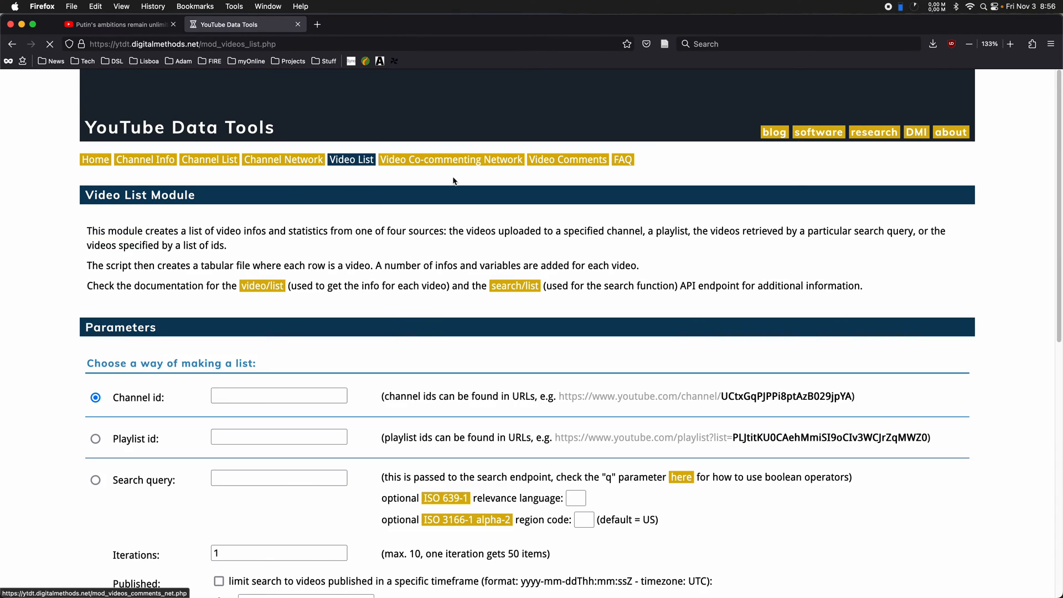
scroll(469, 216, down, 1)
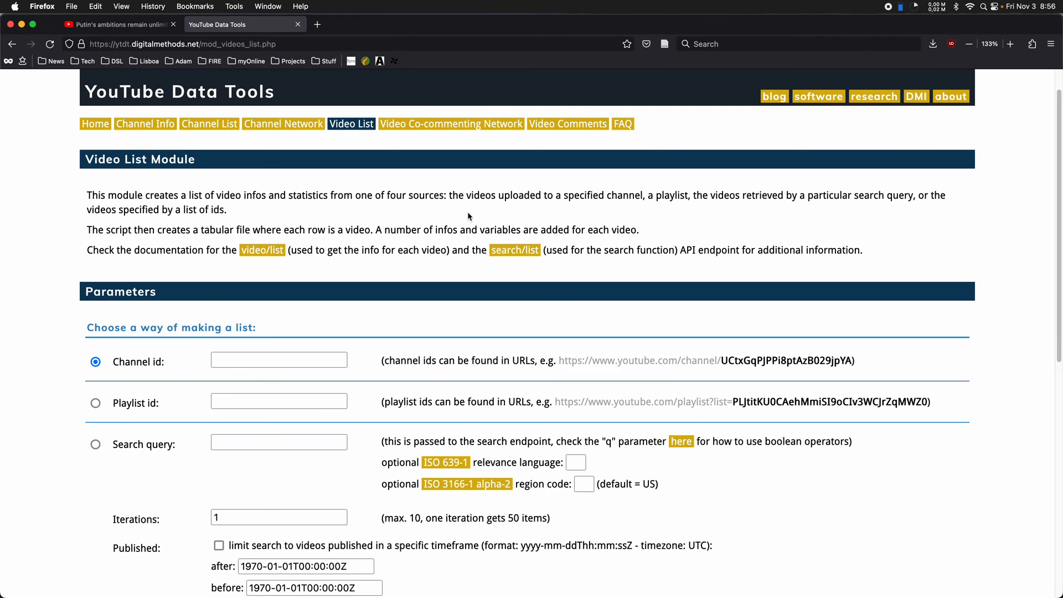
drag(721, 361, 856, 360)
key(super+c)
click(324, 359)
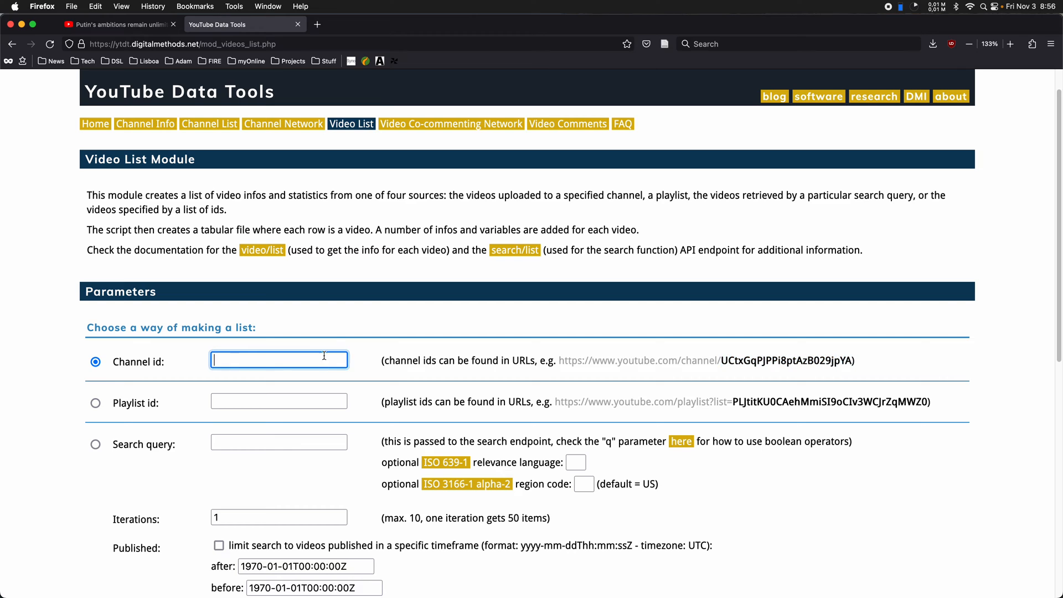
key(super+v)
scroll(417, 260, down, 10)
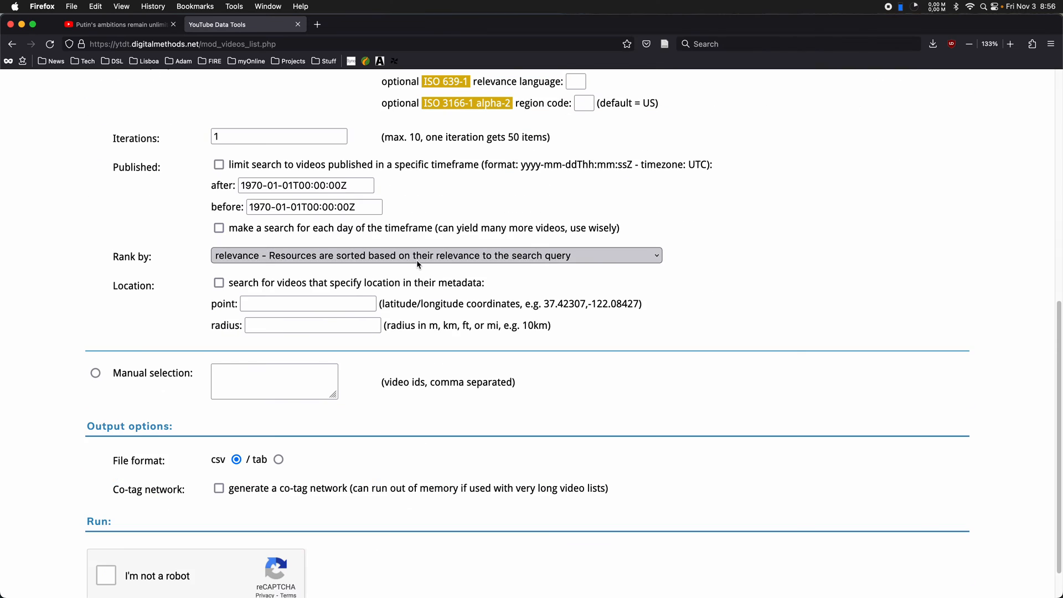
scroll(417, 261, down, 1)
click(107, 533)
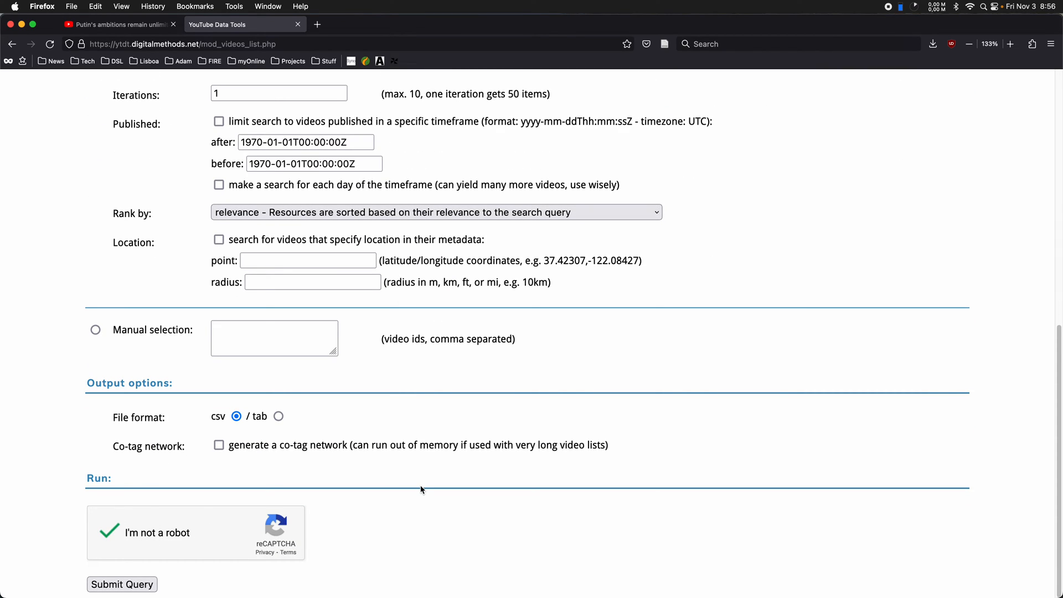
click(122, 584)
Review the Video List query's results and download the generated CSV file.
scroll(465, 249, down, 6)
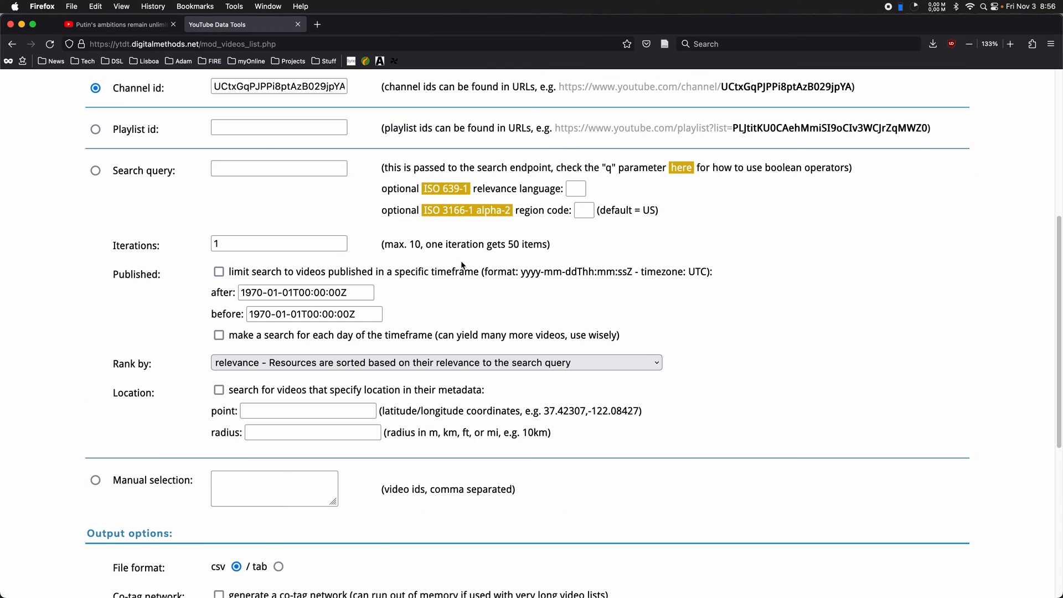
scroll(461, 263, down, 8)
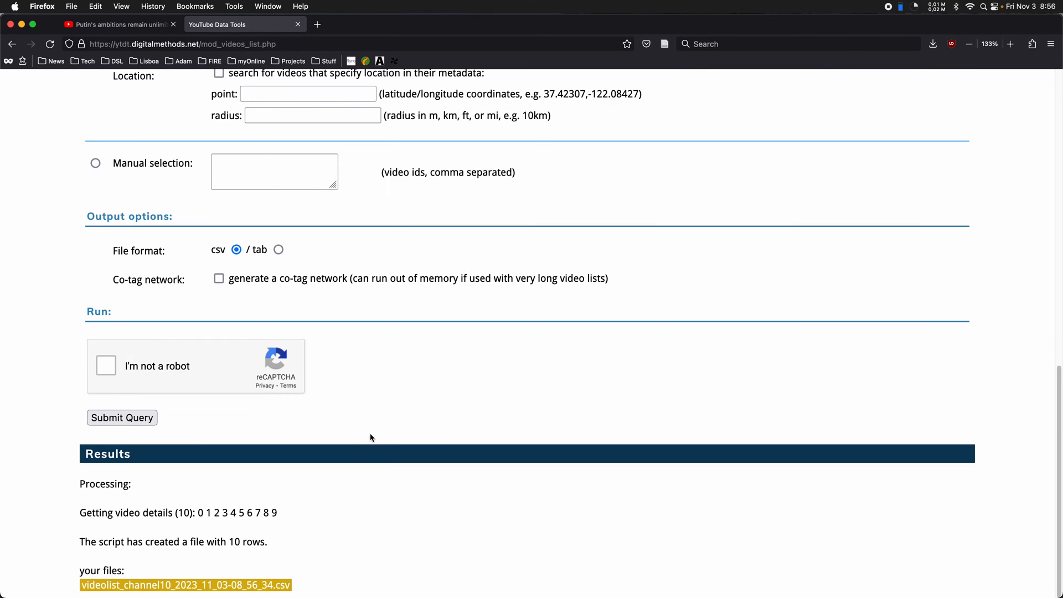
drag(198, 513, 363, 500)
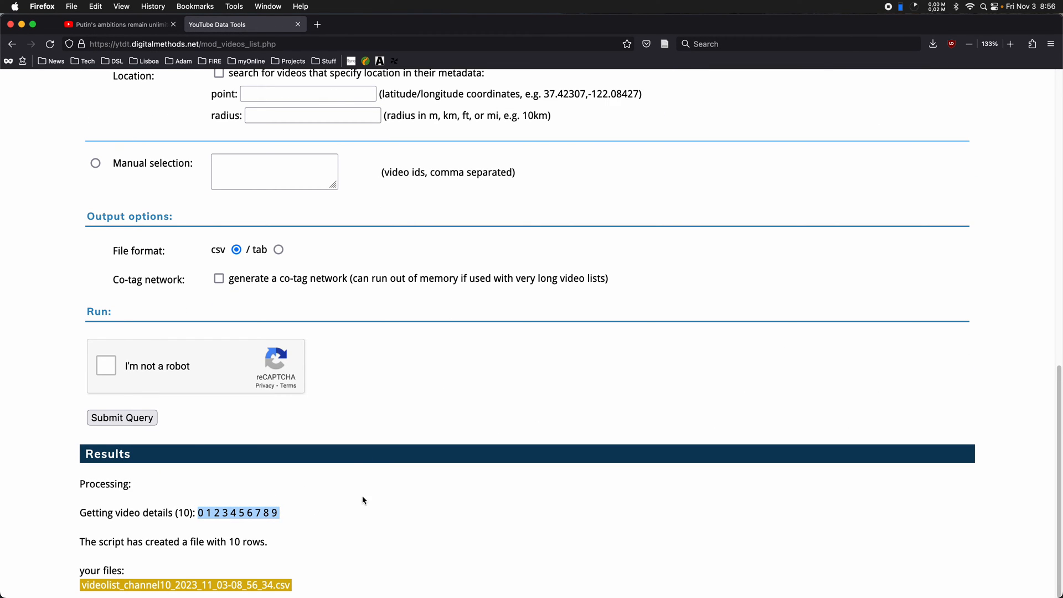
click(225, 588)
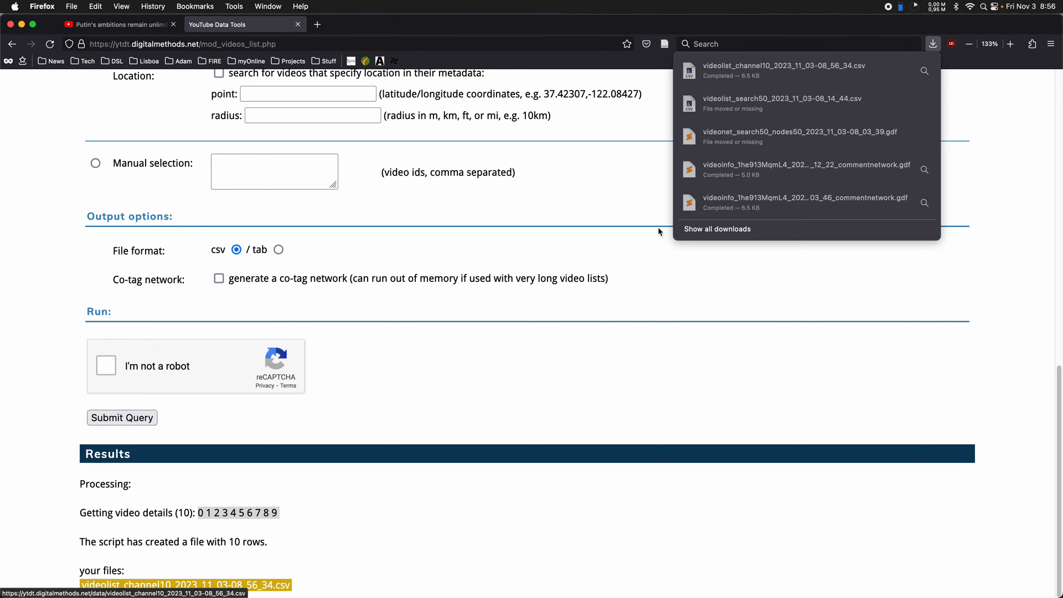
Open the downloaded video list CSV in Wizard and look across the raw data columns.
click(737, 71)
double_click(632, 188)
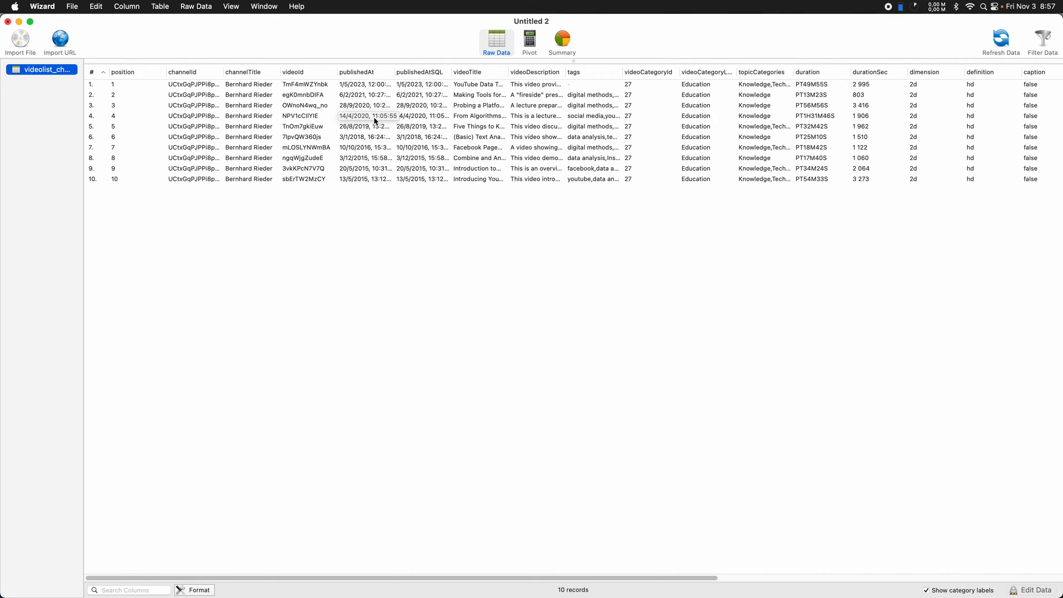
drag(427, 579, 554, 564)
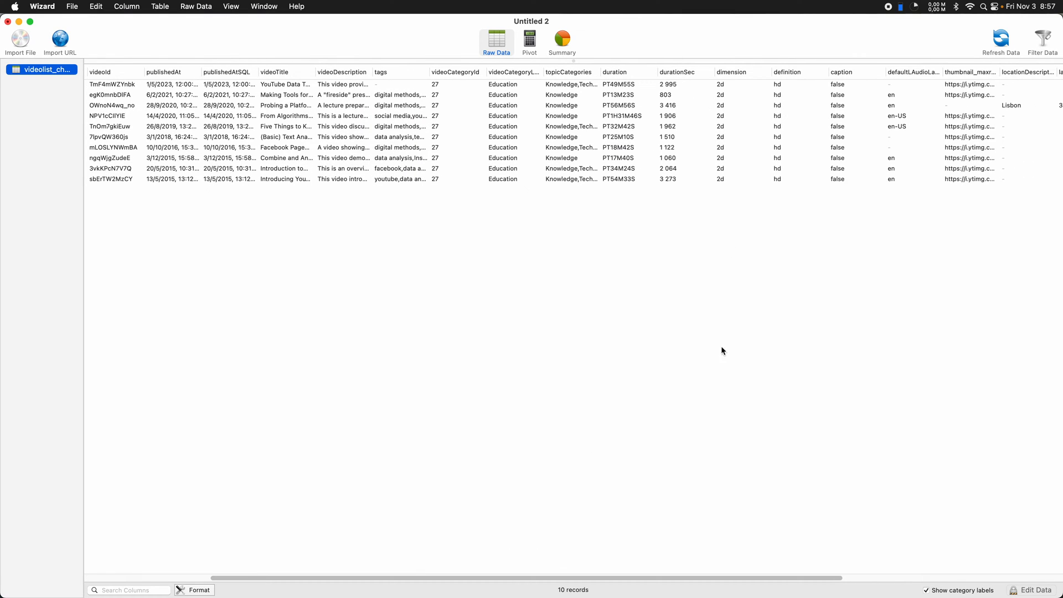
Switch from Wizard to the raw video list CSV in Sublime Text and highlight the position and channel id values of row 21.
drag(687, 574, 562, 587)
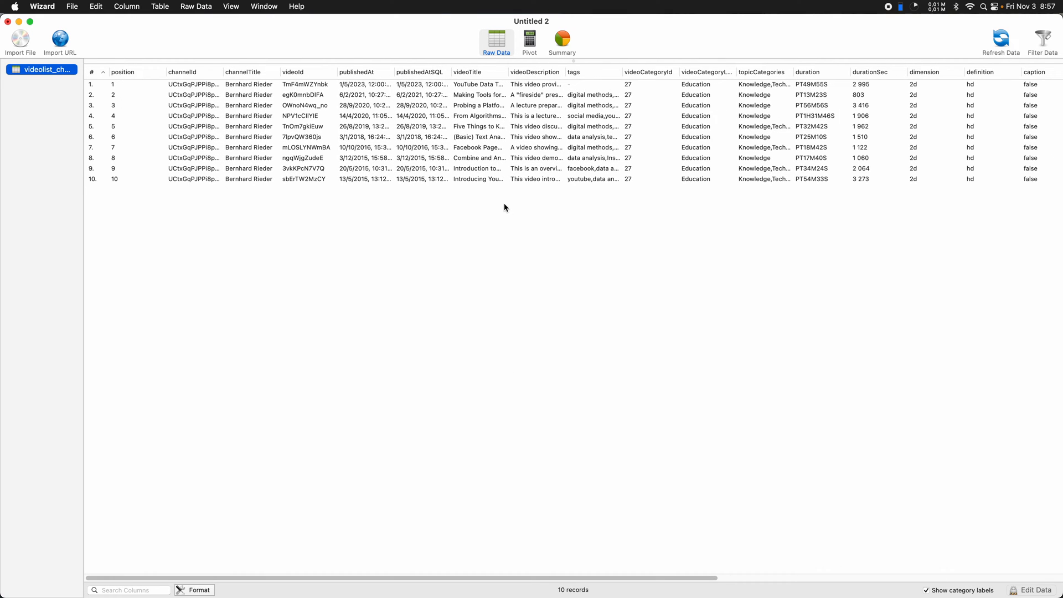
key(alt+Tab)
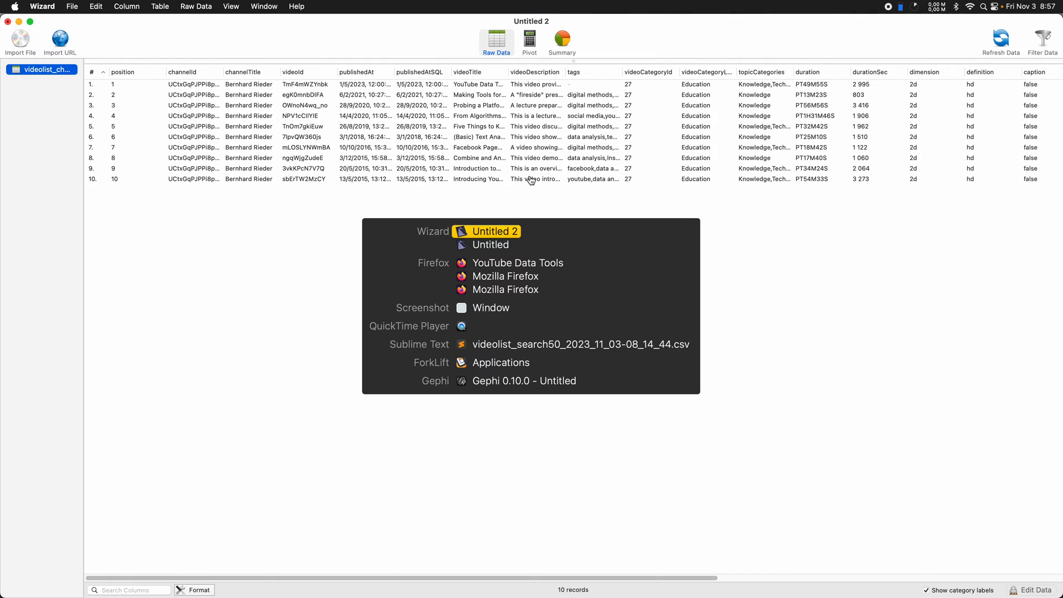
click(530, 345)
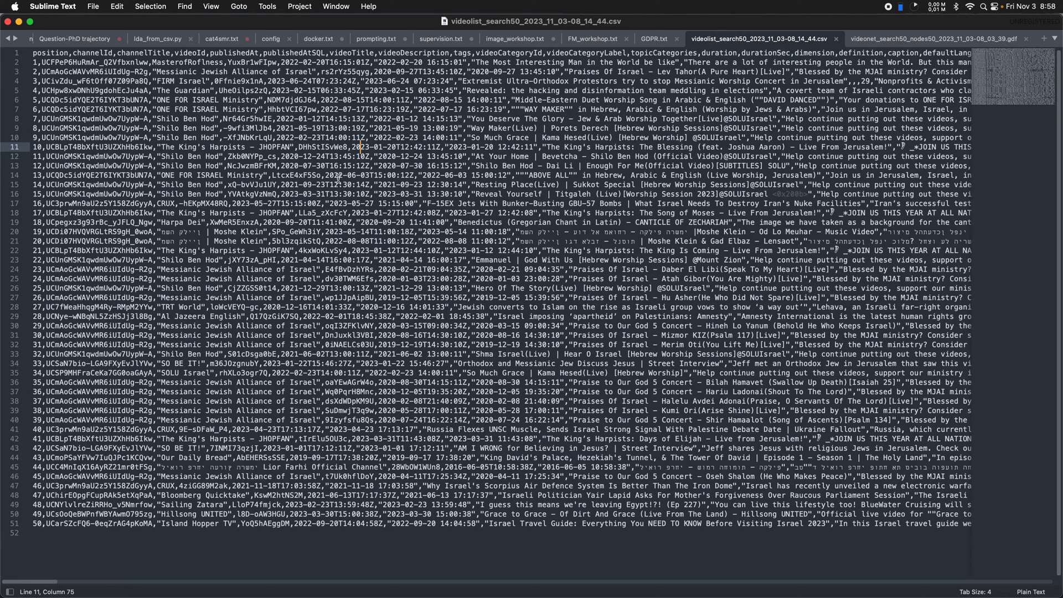
double_click(38, 251)
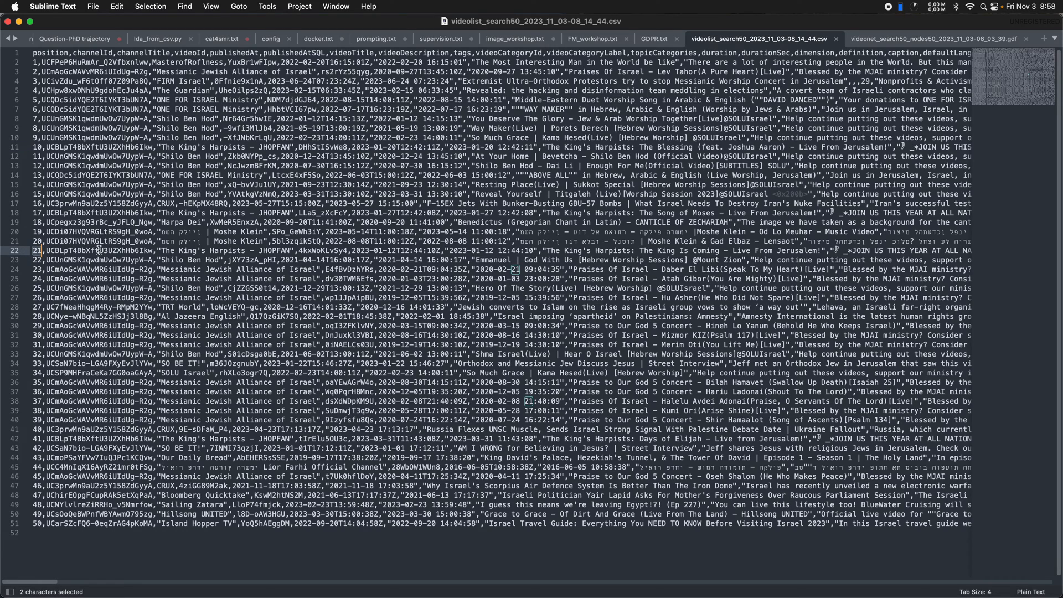
click(48, 250)
drag(46, 250, 158, 251)
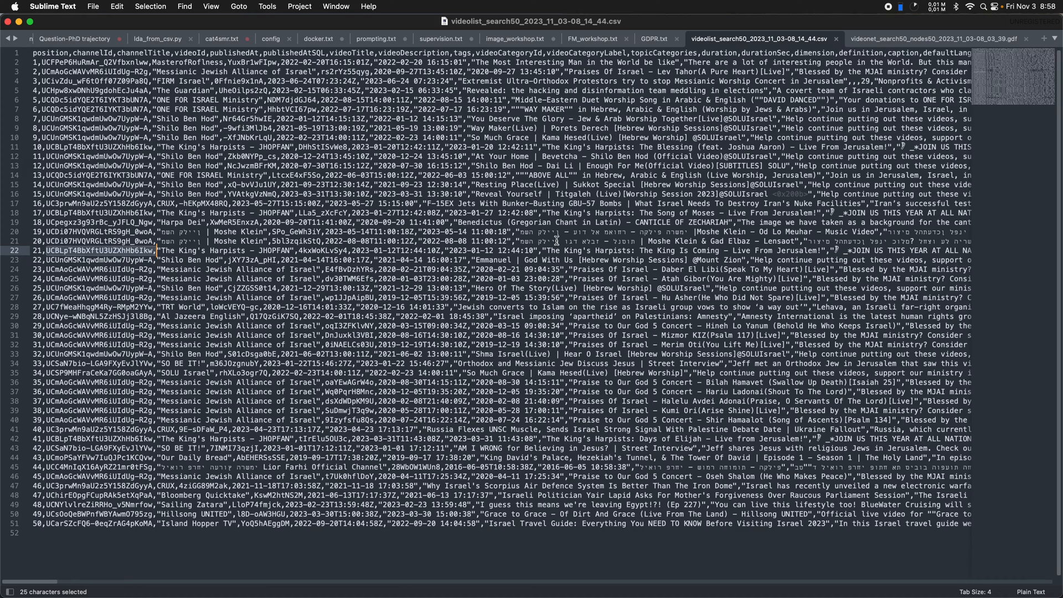
Switch to YouTube Data Tools in Firefox and review the Video List module's description, list-making parameters and output options.
key(alt+Tab)
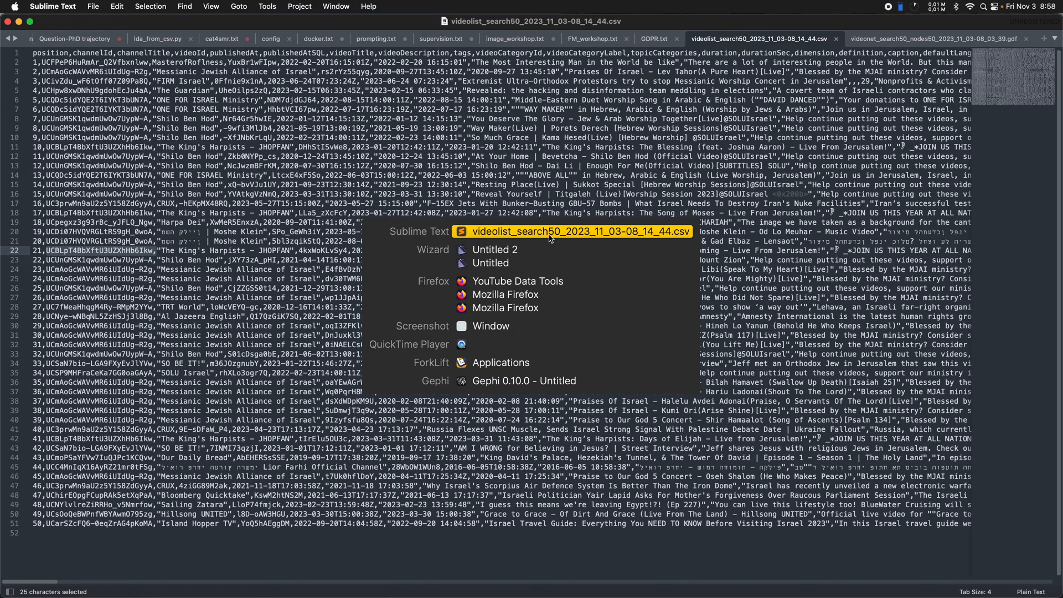
click(536, 281)
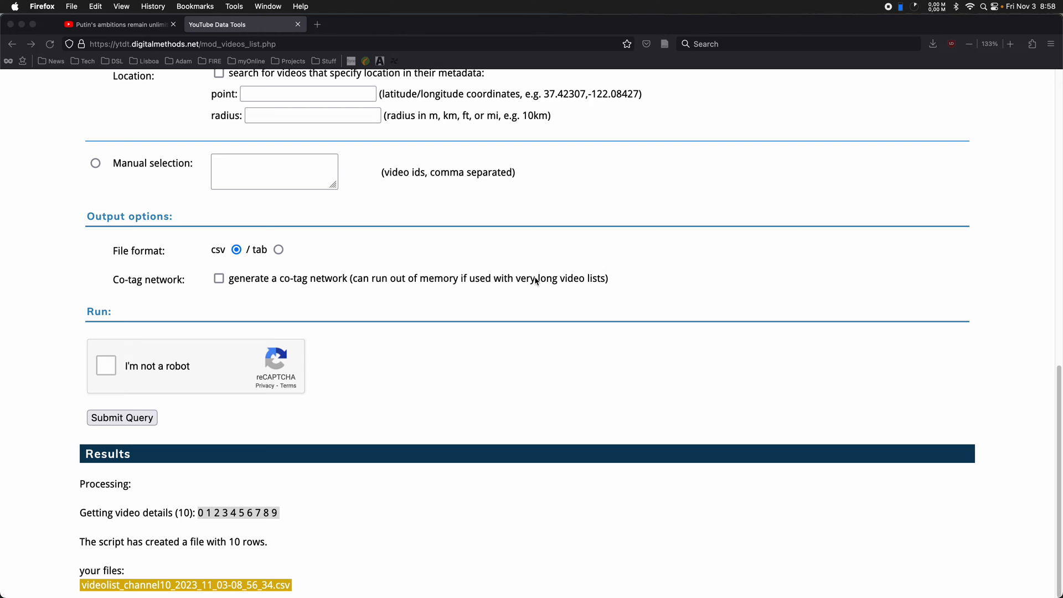
scroll(545, 244, up, 10)
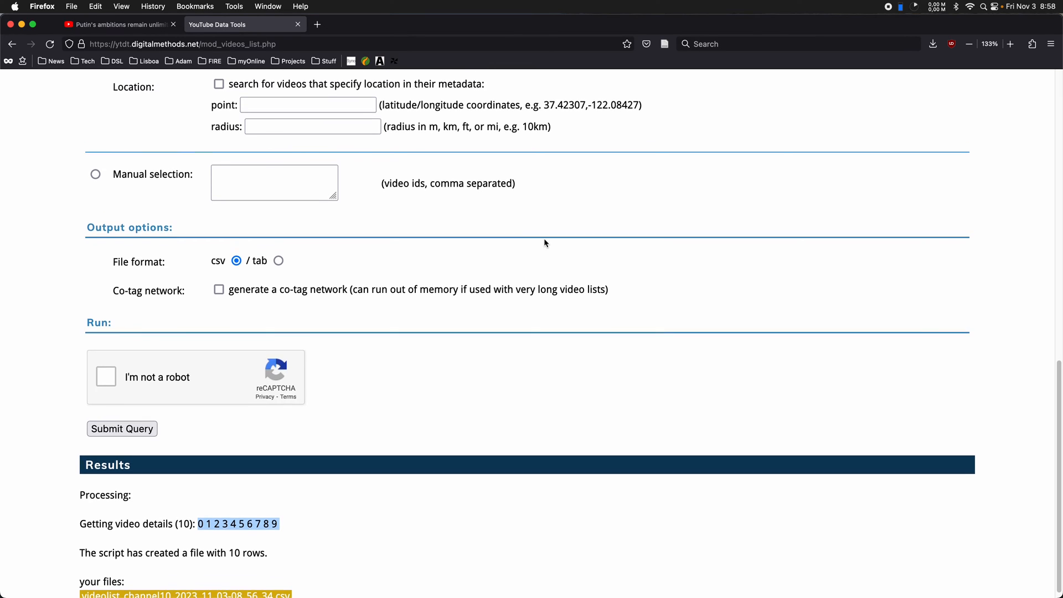
scroll(544, 239, up, 7)
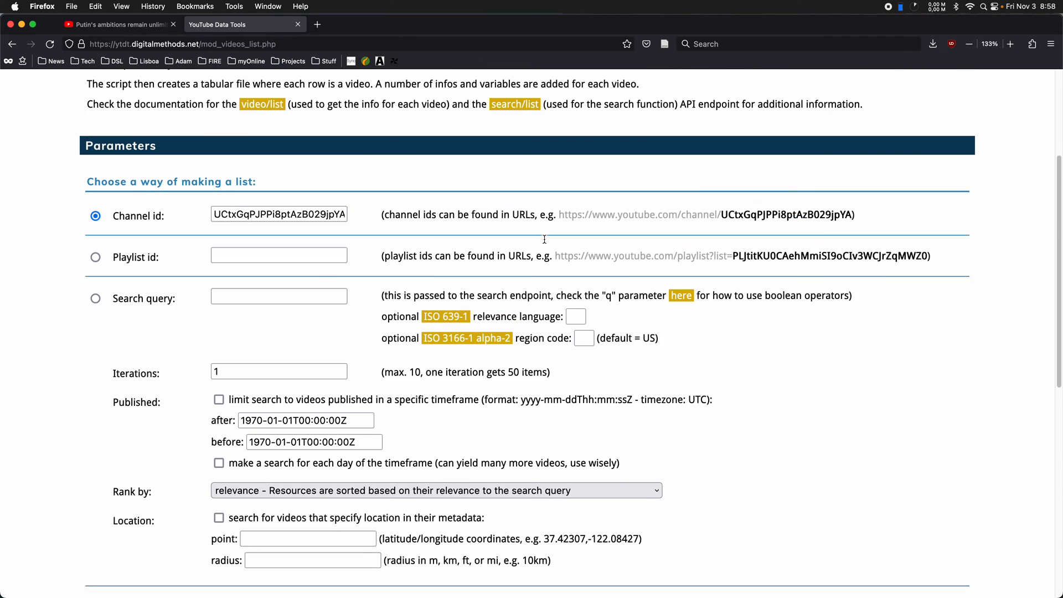
scroll(550, 208, up, 3)
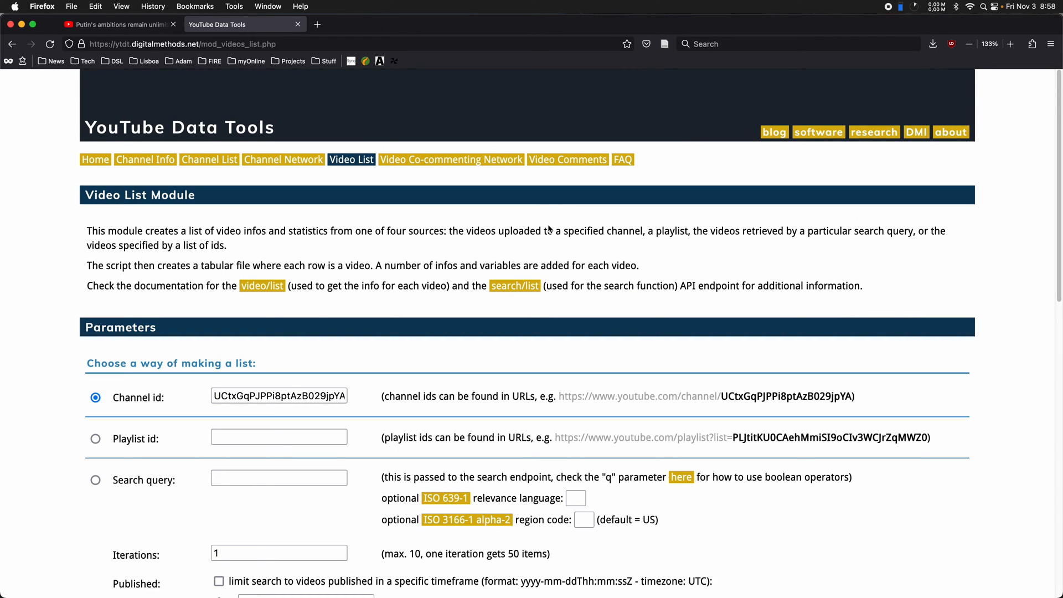
scroll(546, 226, down, 1)
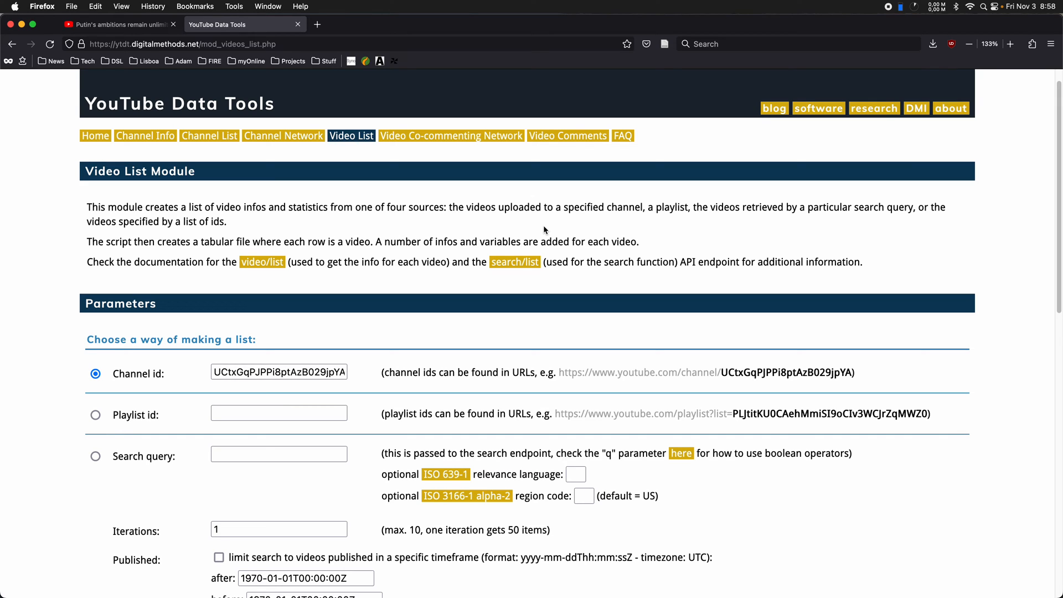
scroll(532, 212, up, 1)
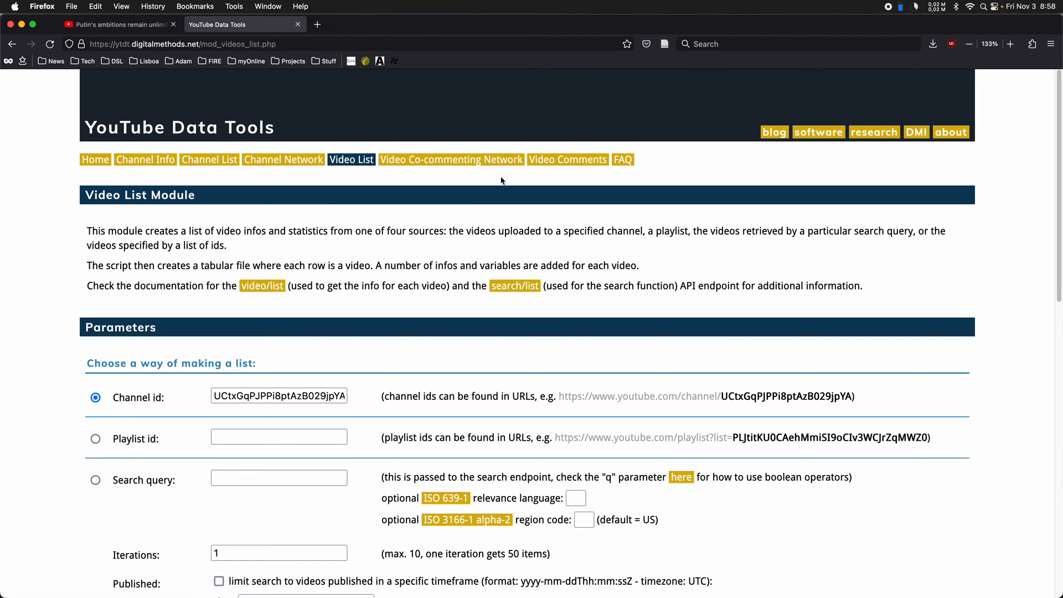
scroll(507, 189, down, 5)
scroll(507, 189, down, 10)
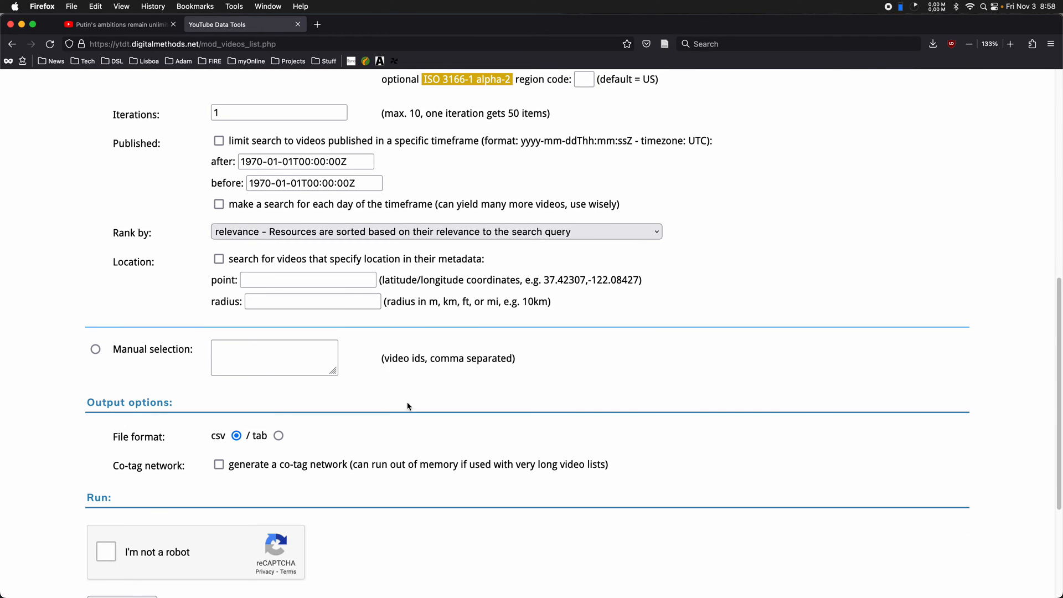
scroll(577, 333, up, 10)
scroll(577, 333, up, 6)
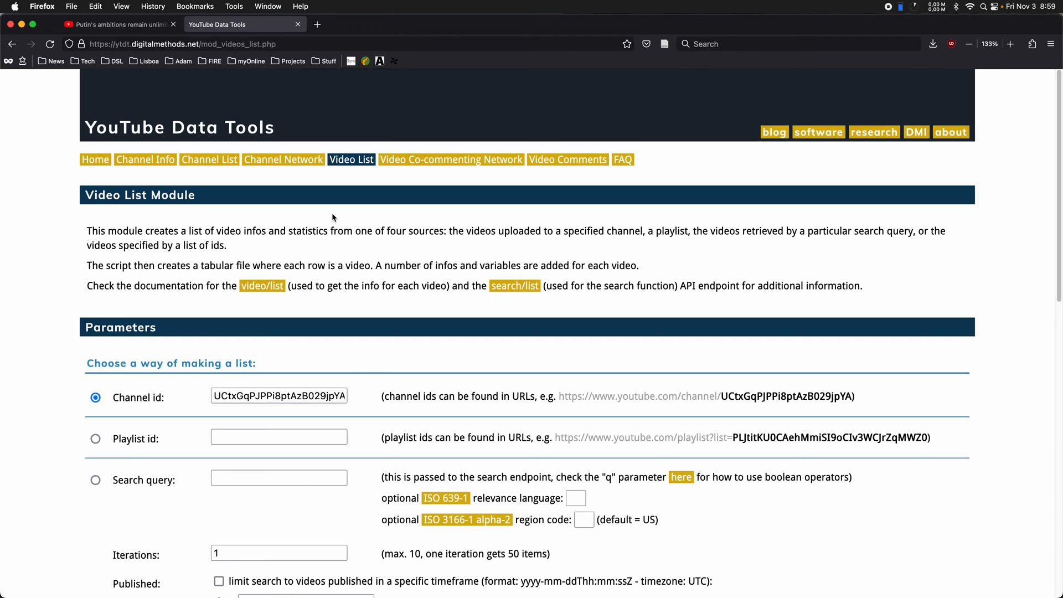
Switch to Sublime Text and examine videonet_search50_nodes50_2023_11_03-08_03_39.gdf, highlighting its node definitions and part of its edge list.
key(alt+Tab)
key(alt+Tab)
key(alt+Tab)
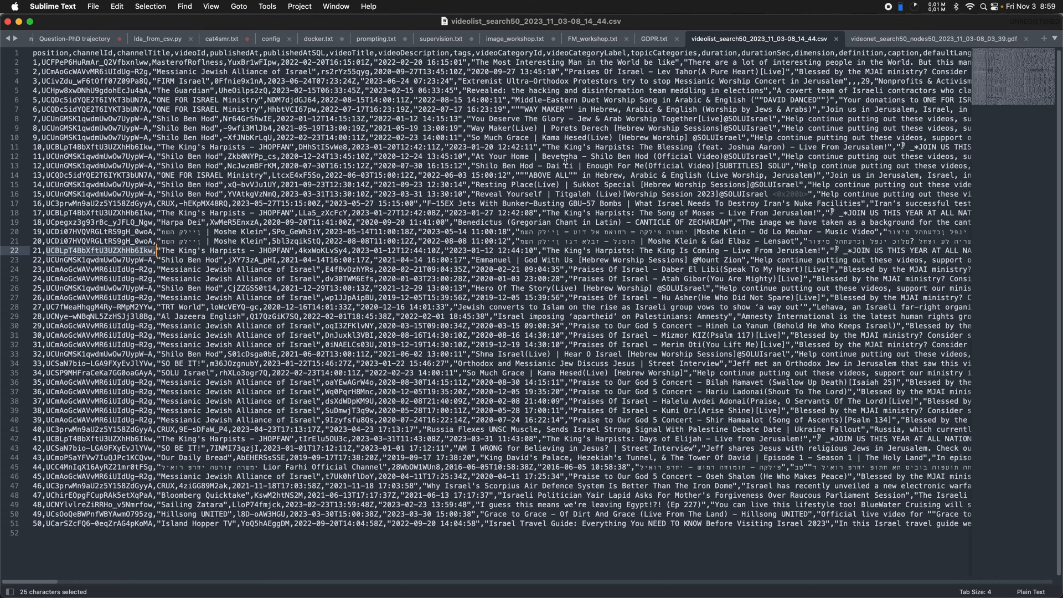
click(881, 39)
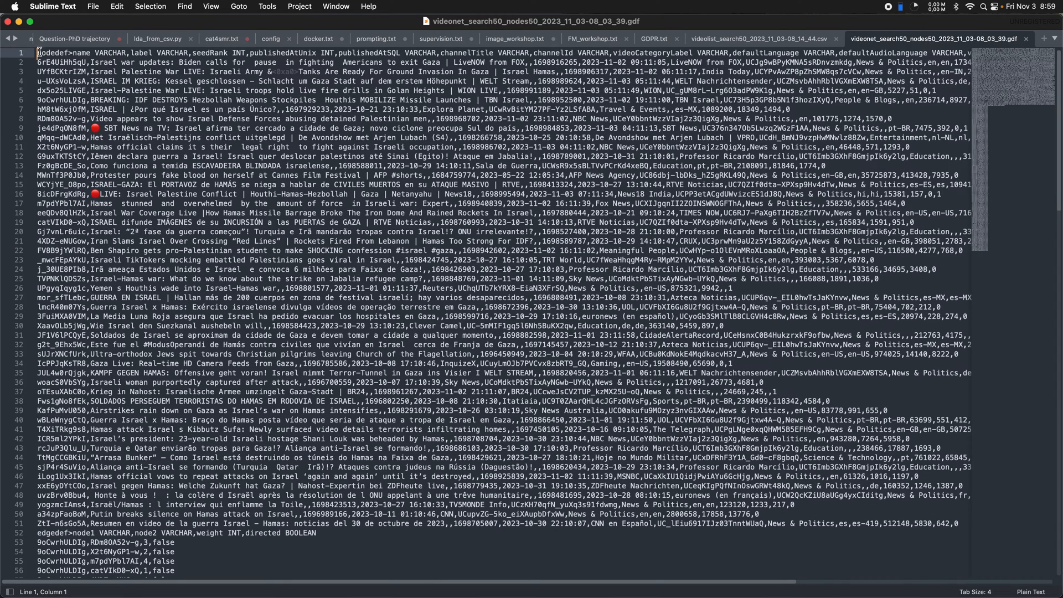
drag(37, 53, 552, 522)
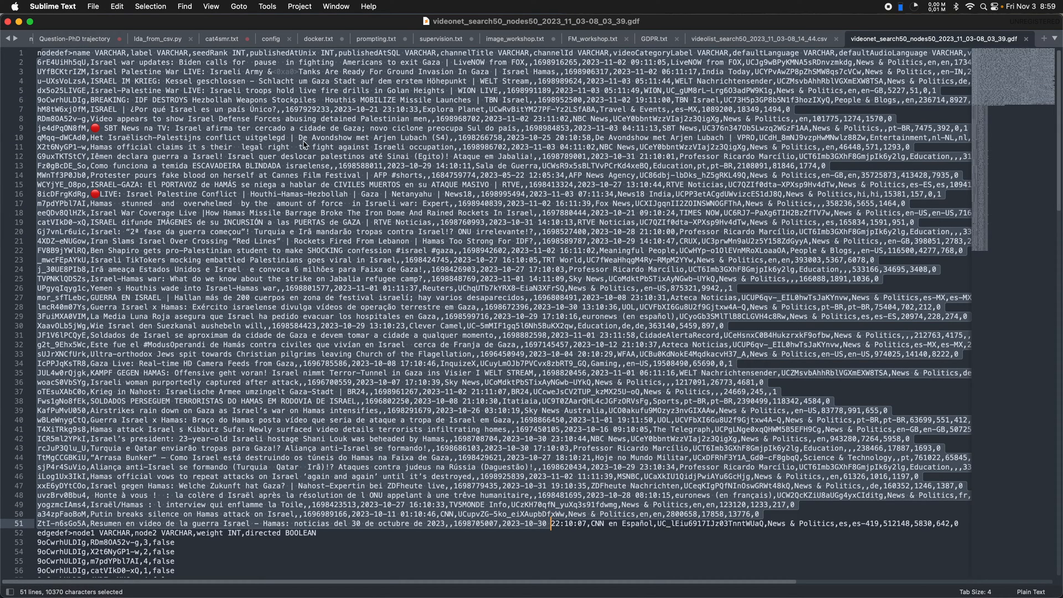
scroll(534, 166, down, 8)
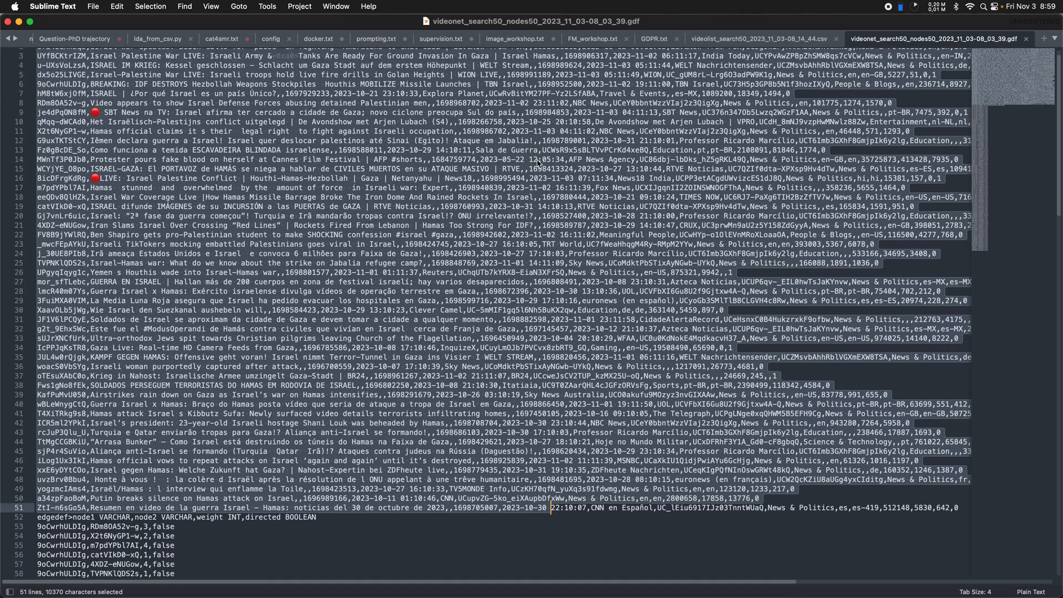
scroll(537, 164, down, 5)
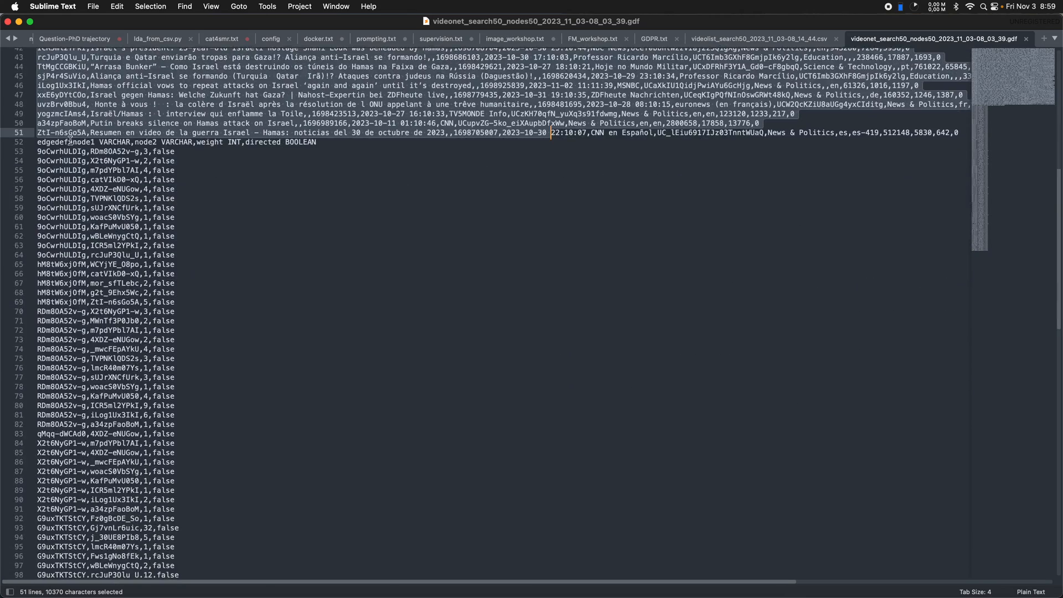
drag(39, 143, 258, 491)
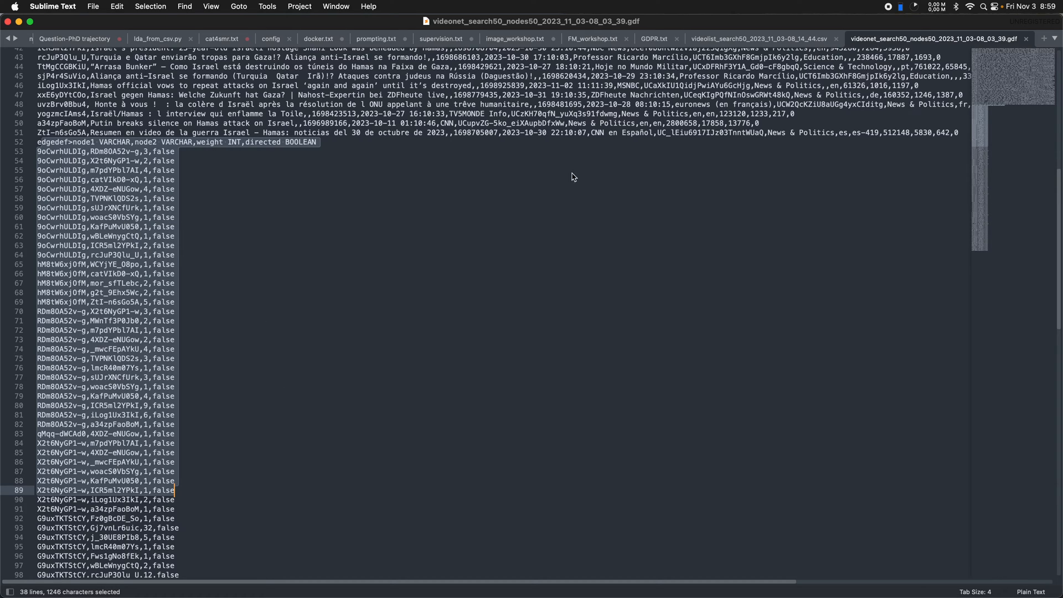
scroll(557, 189, up, 8)
scroll(557, 185, up, 6)
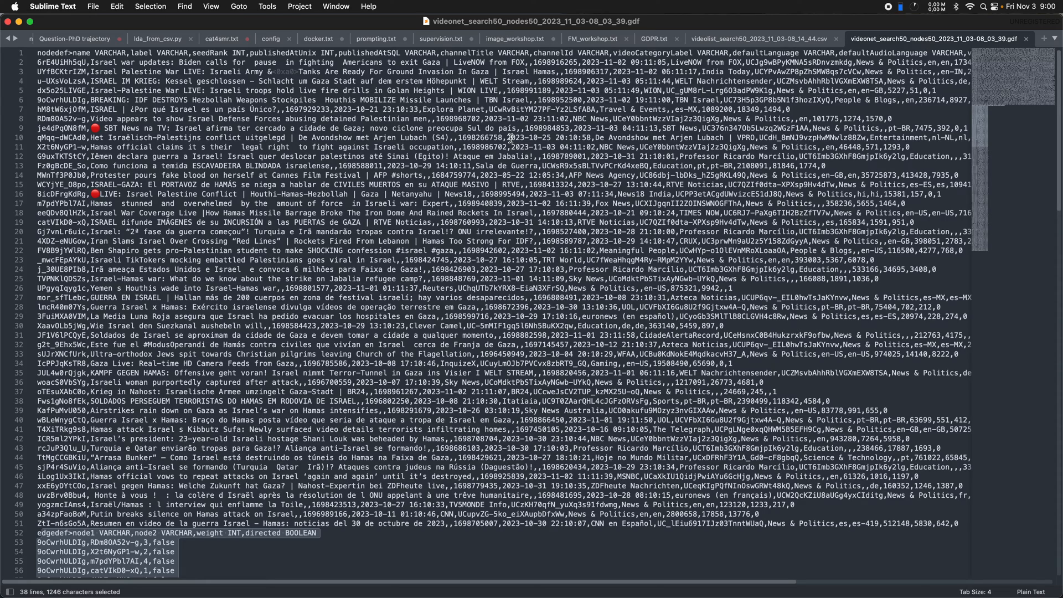
Switch to Gephi and examine the video network graph partitioned by channel title.
key(alt+Tab)
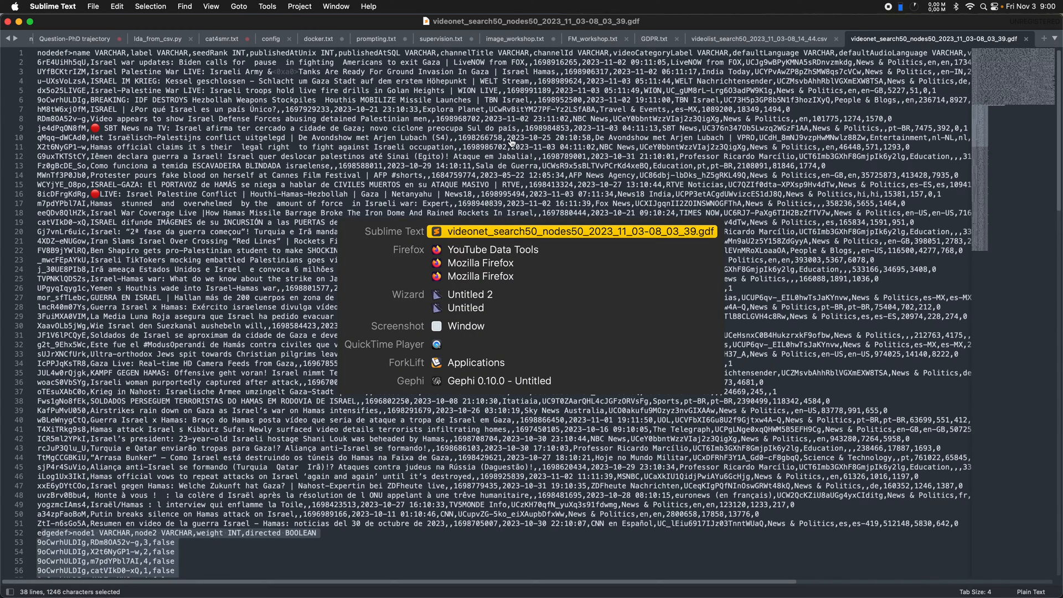
click(504, 382)
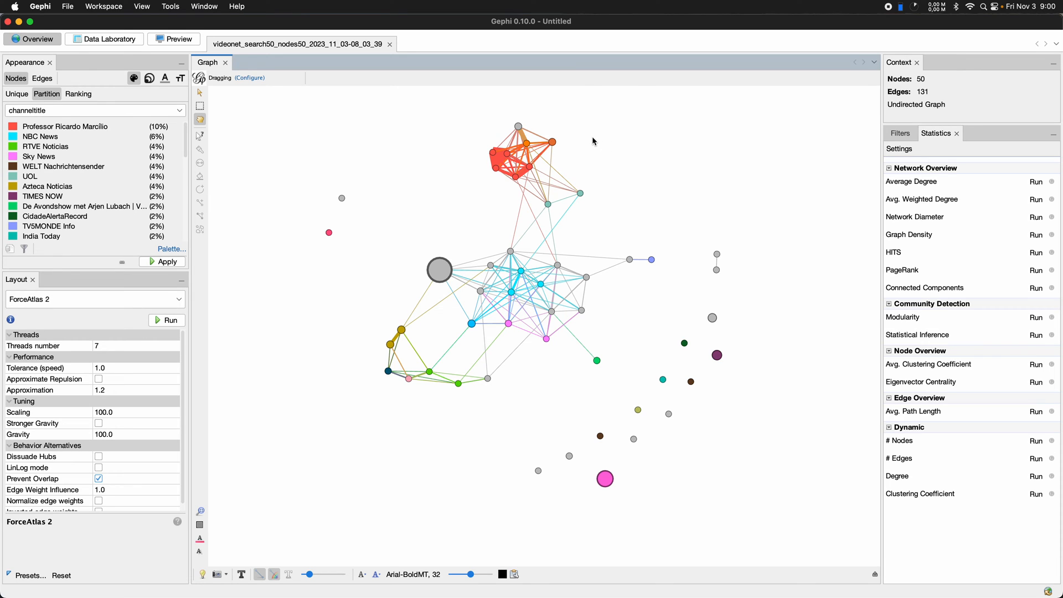
Return to YouTube Data Tools in Firefox and open the Channel Info module to read its description.
key(super+Tab)
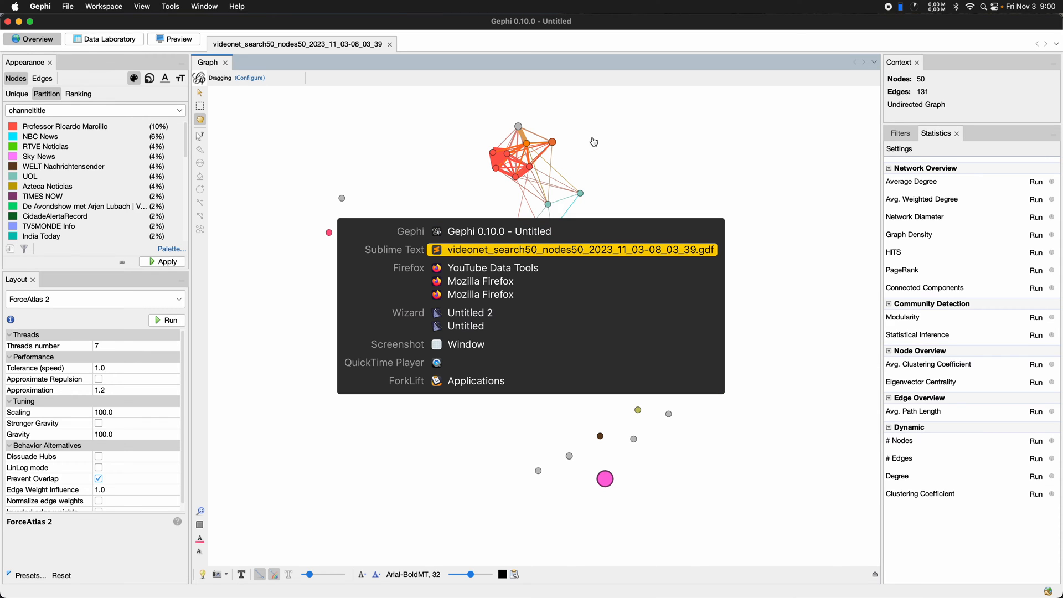
key(super+Tab)
scroll(506, 189, down, 1)
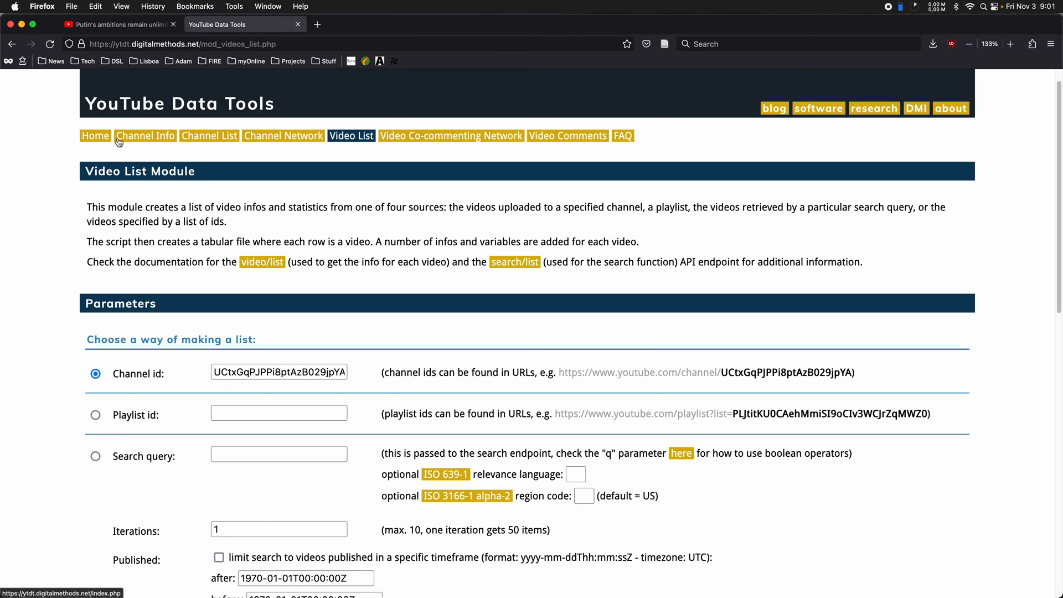
click(165, 141)
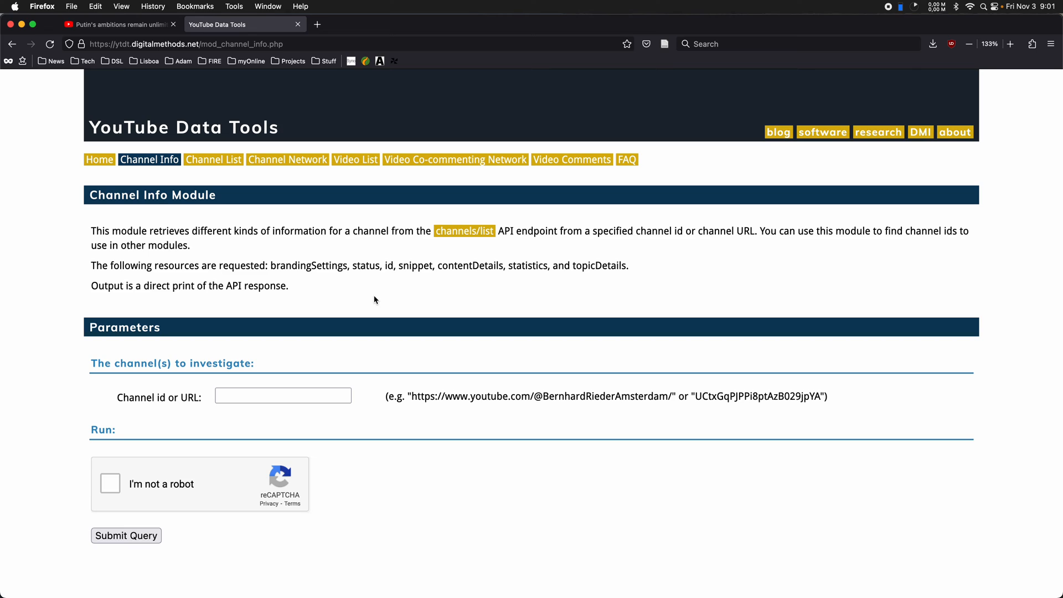
Open the Channel List module and review its description, search query parameters and manual selection option.
click(220, 165)
scroll(382, 208, down, 3)
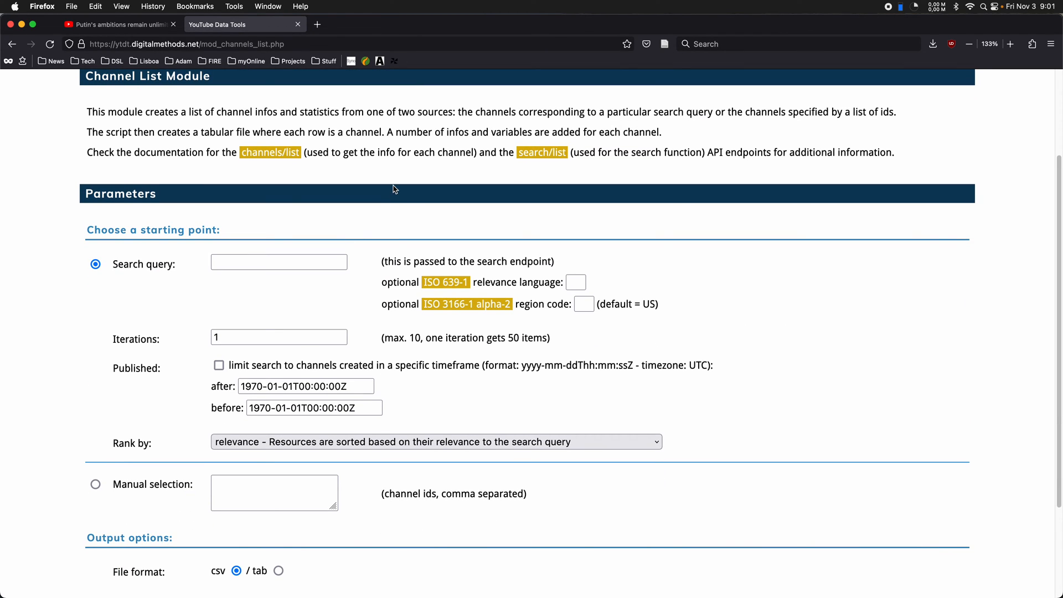
scroll(395, 189, up, 3)
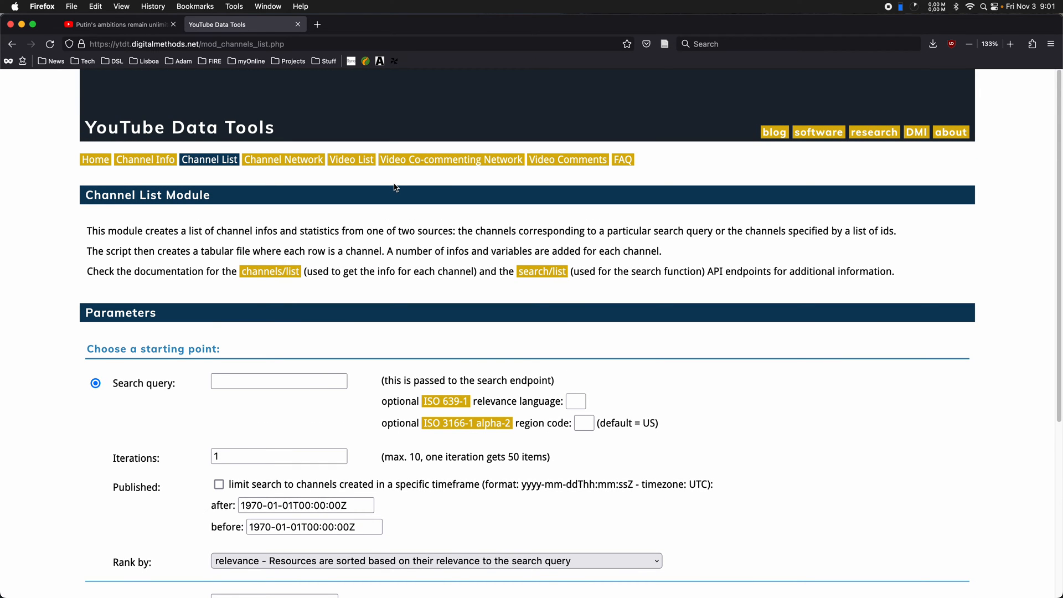
scroll(395, 187, down, 2)
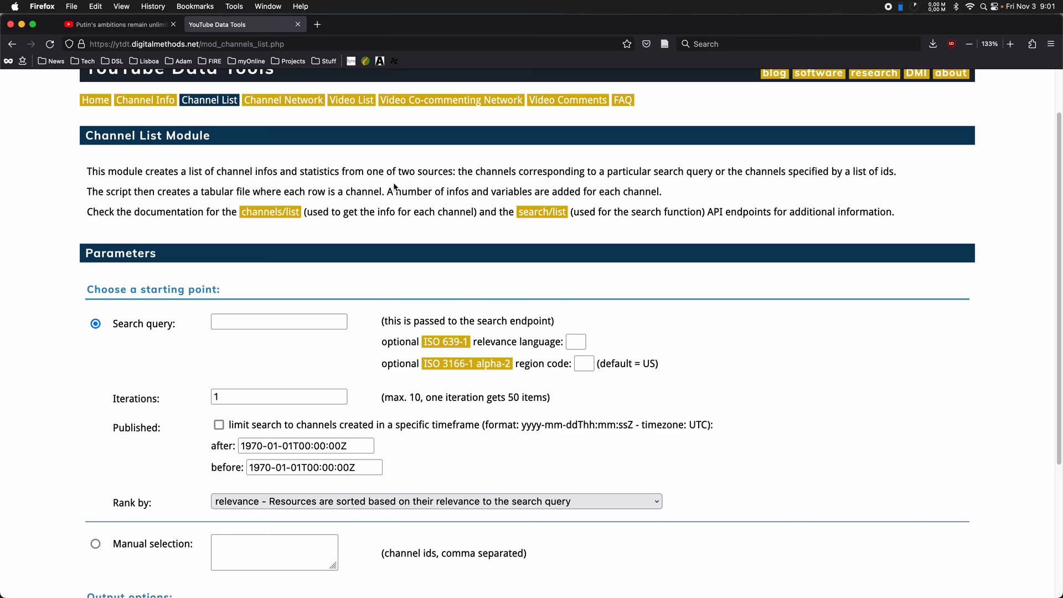
scroll(395, 187, down, 1)
scroll(393, 183, up, 1)
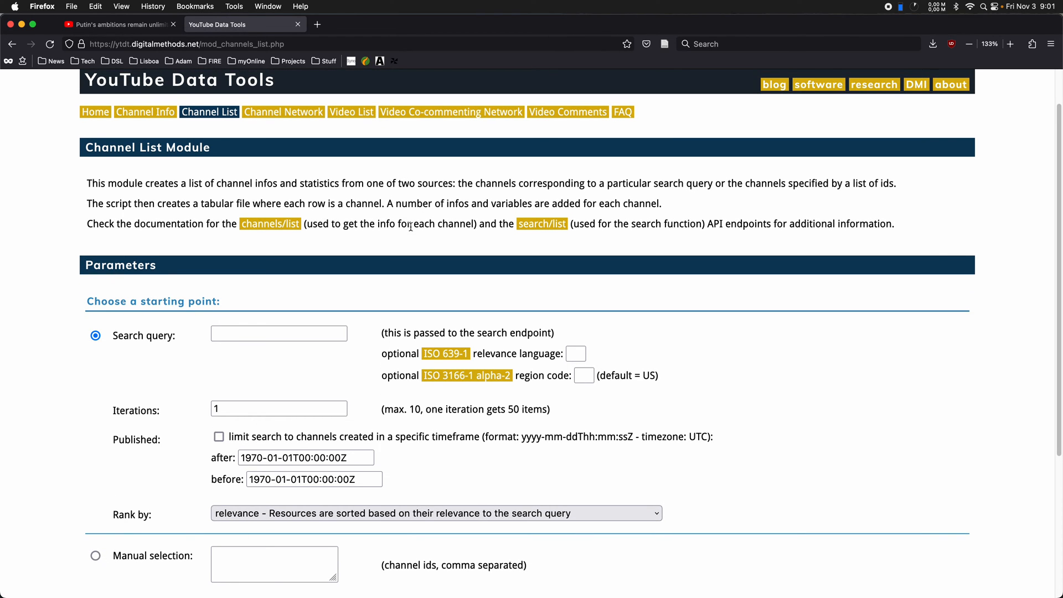
scroll(479, 177, up, 2)
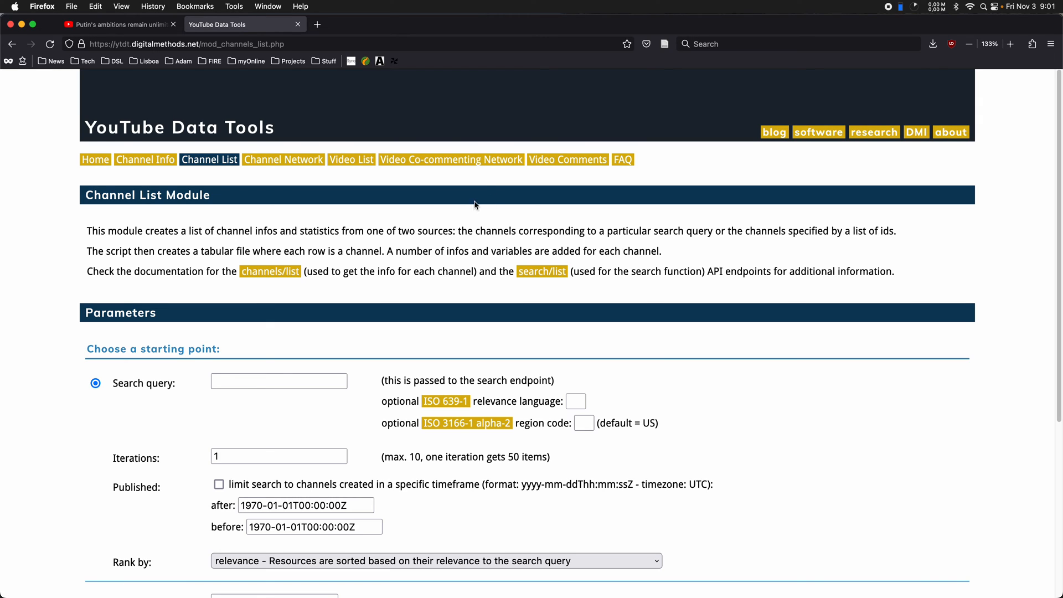
Open the Channel Network module's description, and view the featured channels of the Vlad Vexler Chat channel on YouTube.
click(296, 161)
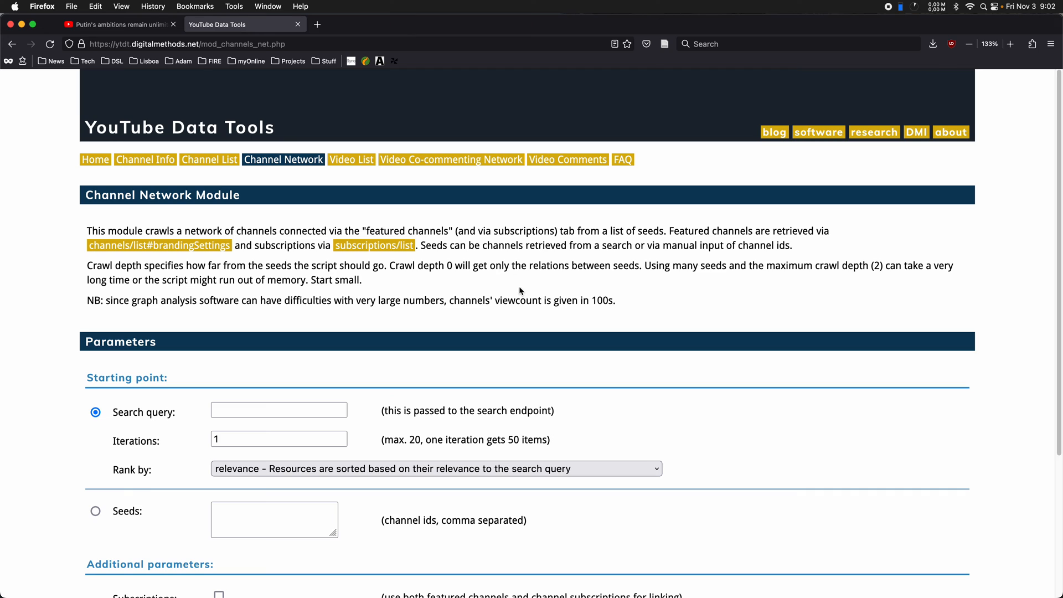
click(132, 27)
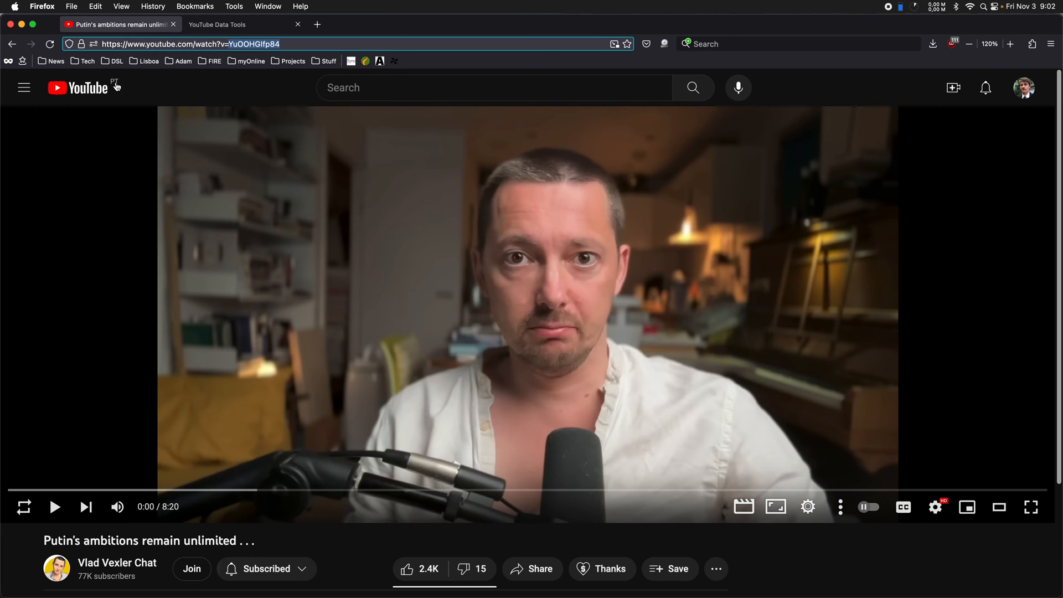
click(13, 44)
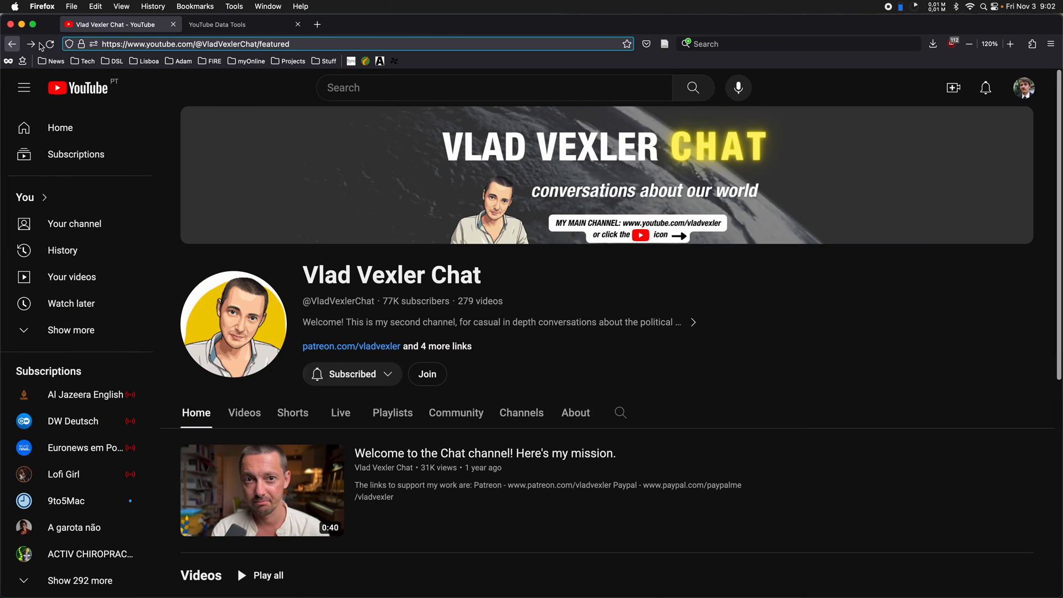
click(536, 415)
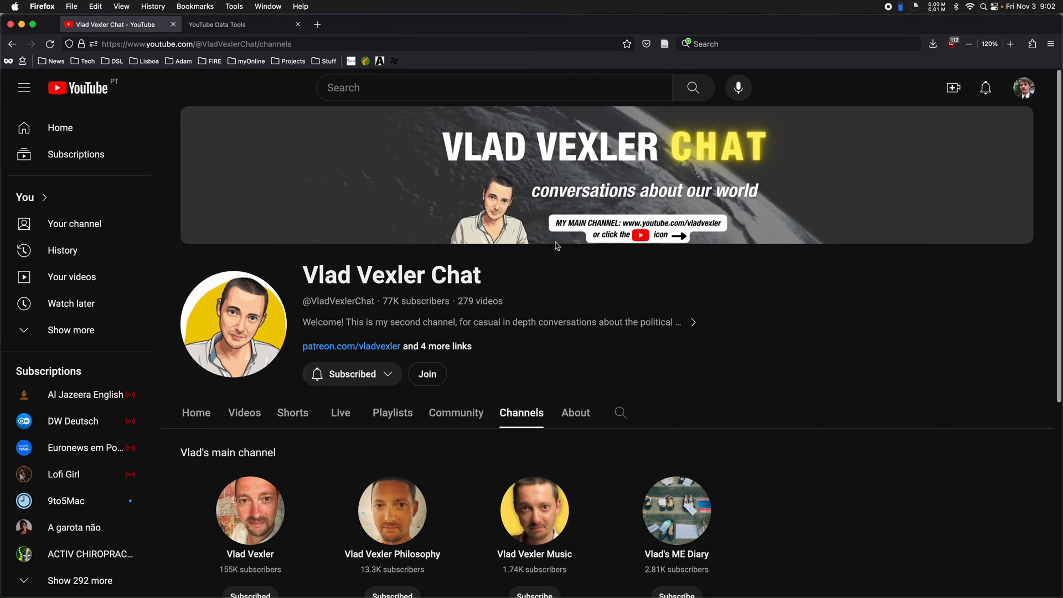
Examine the channels featured by the Vlad Vexler Chat channel, highlight its title, and return to the Channel Network module.
scroll(559, 246, down, 3)
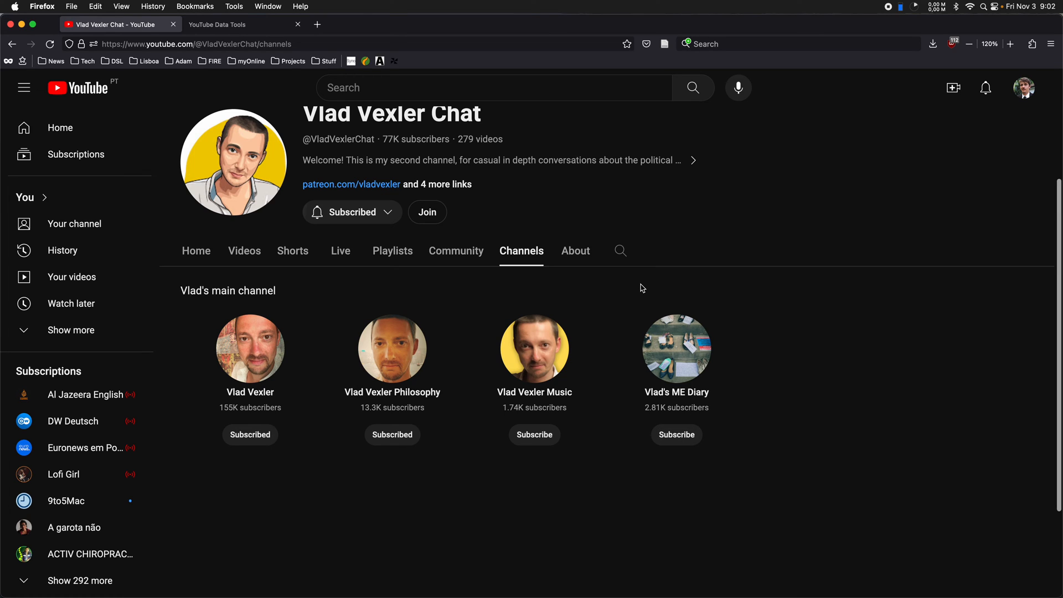
scroll(614, 236, up, 1)
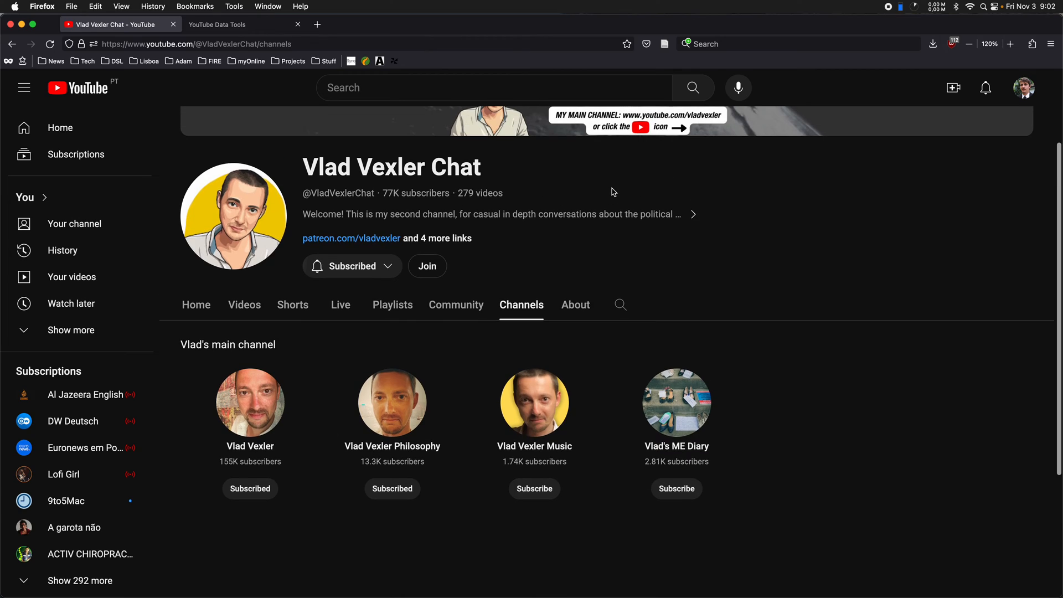
drag(305, 166, 489, 169)
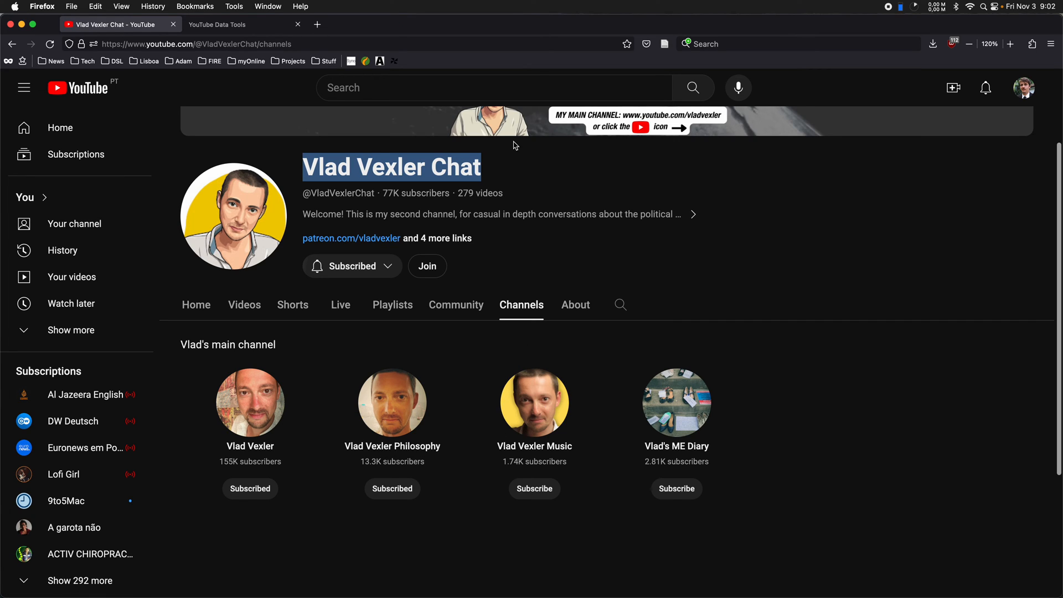
click(243, 27)
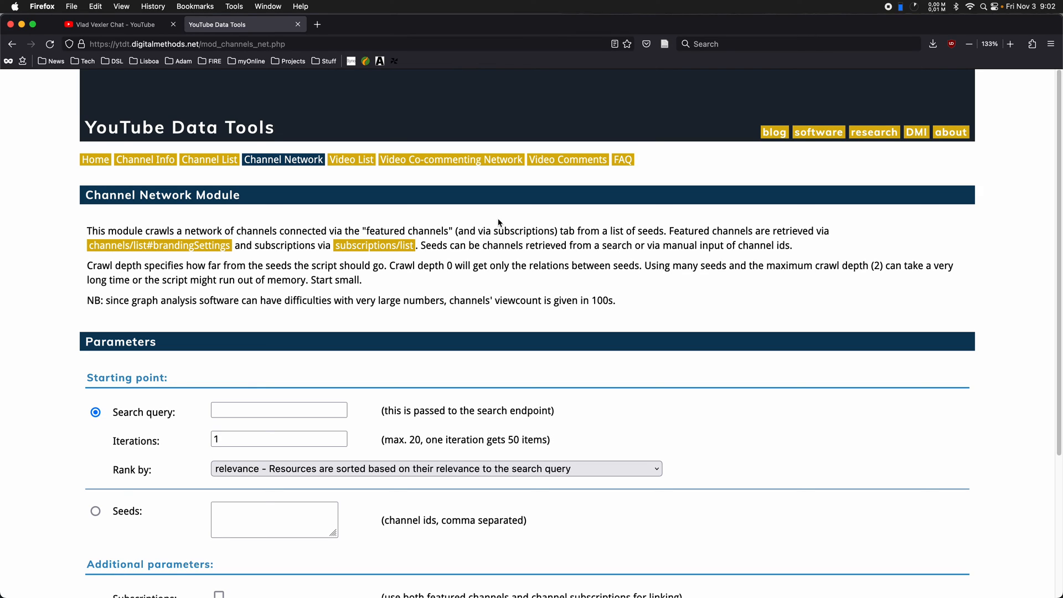
Open the Video List module and review its description, list sources, search parameters, manual selection and output options.
click(354, 165)
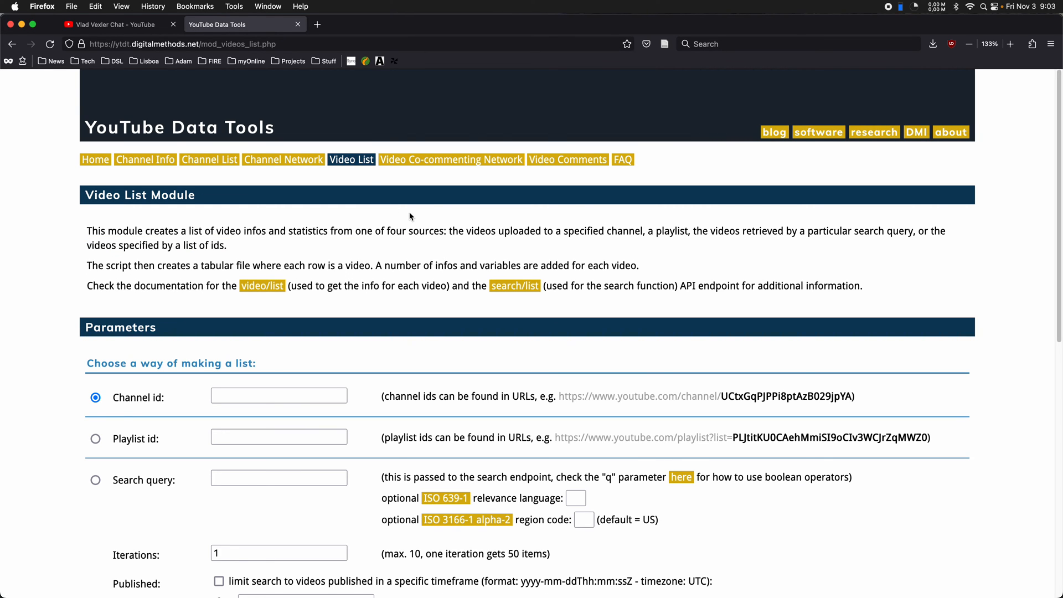
scroll(411, 216, down, 2)
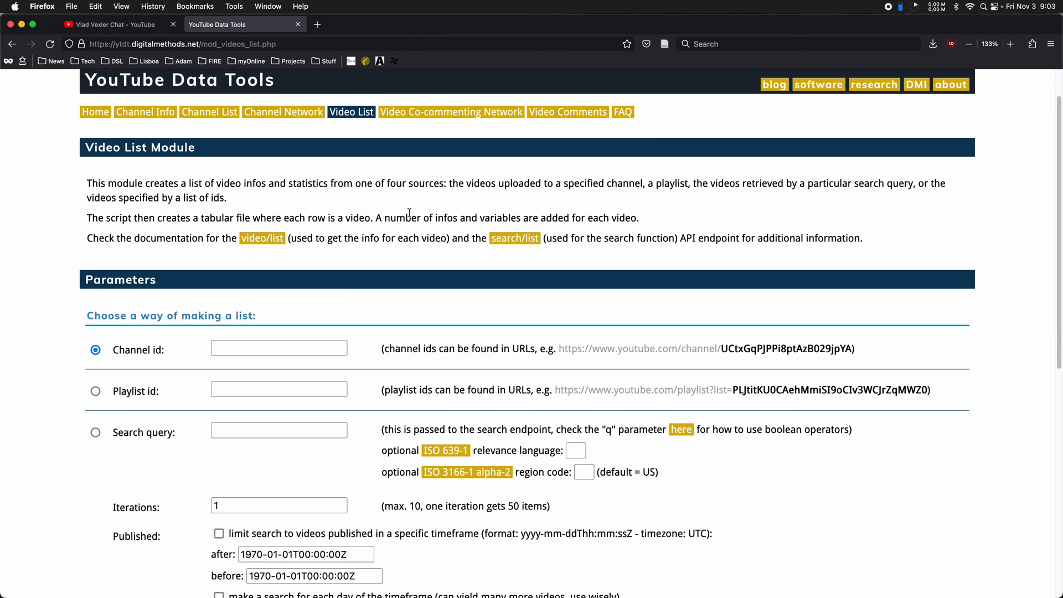
scroll(410, 213, down, 1)
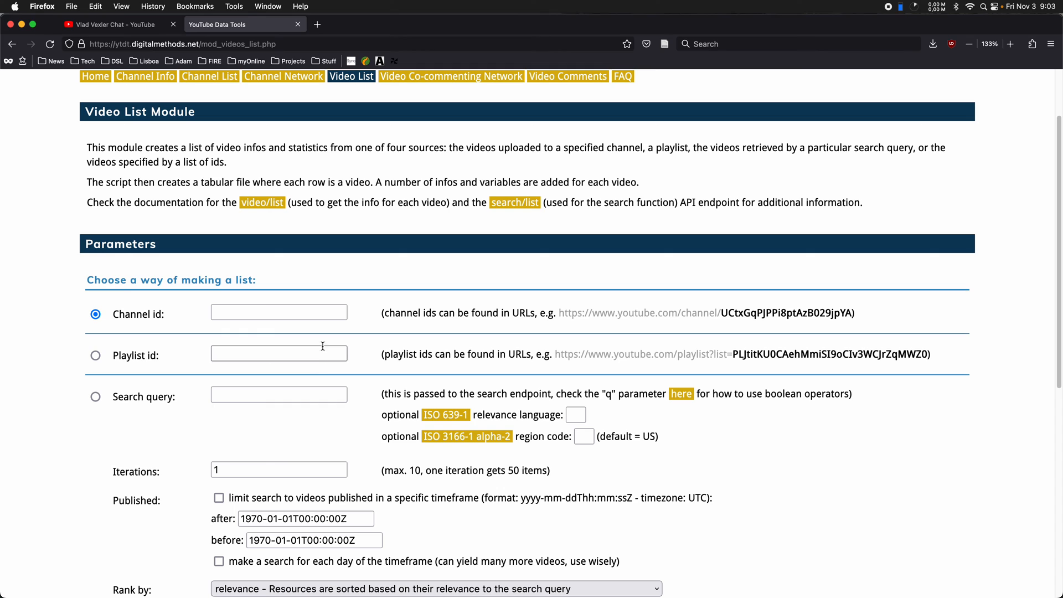
scroll(345, 339, down, 2)
scroll(400, 222, down, 8)
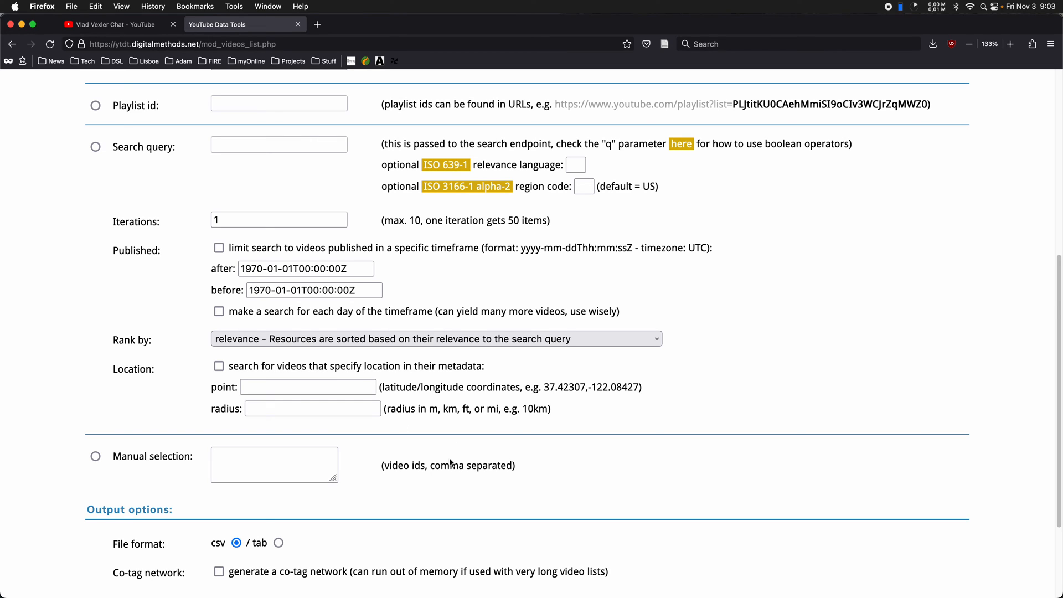
scroll(451, 463, down, 1)
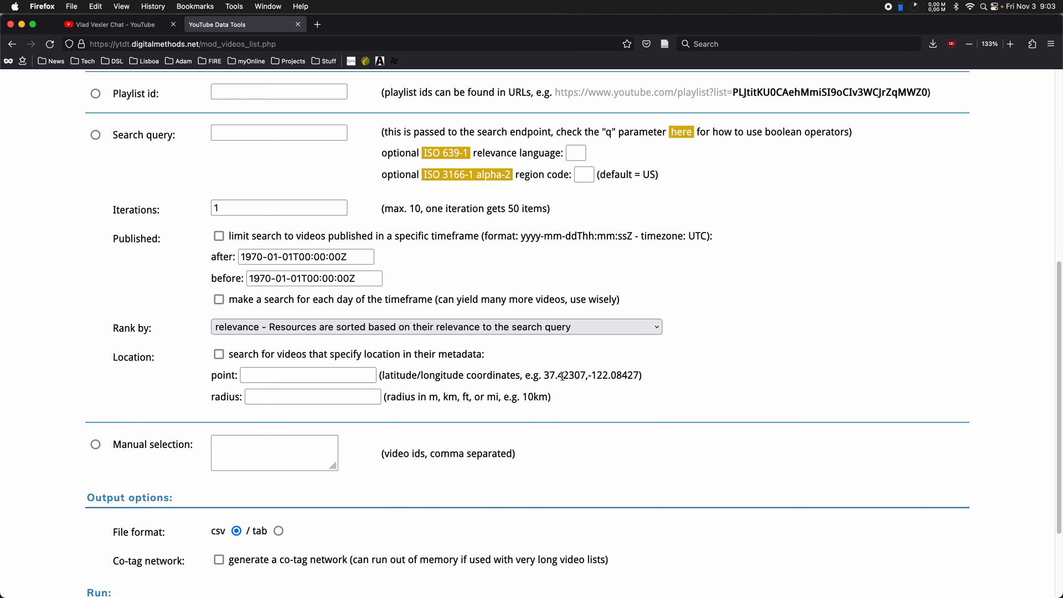
scroll(563, 380, up, 5)
scroll(563, 380, up, 1)
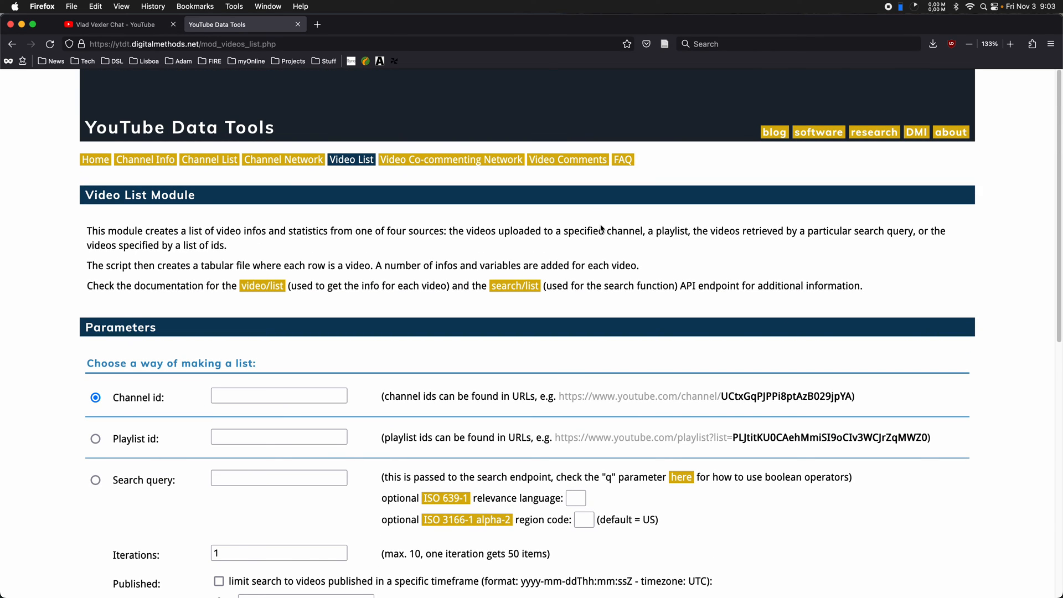
Open the Video Co-commenting Network module and review its description, search query parameters and seeds option.
click(461, 161)
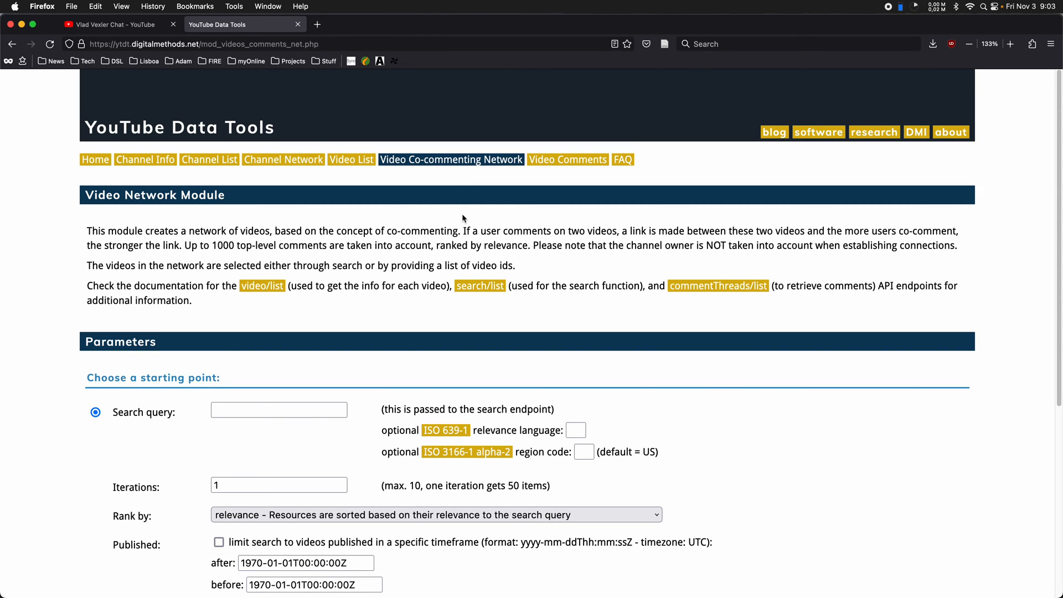
scroll(463, 215, down, 2)
scroll(463, 218, down, 1)
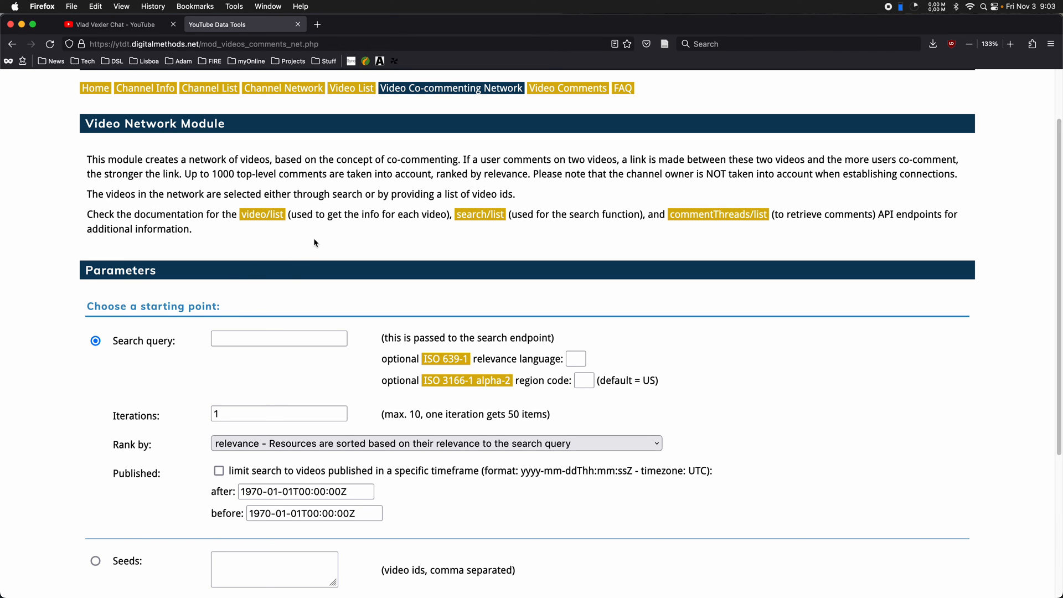
scroll(328, 214, down, 1)
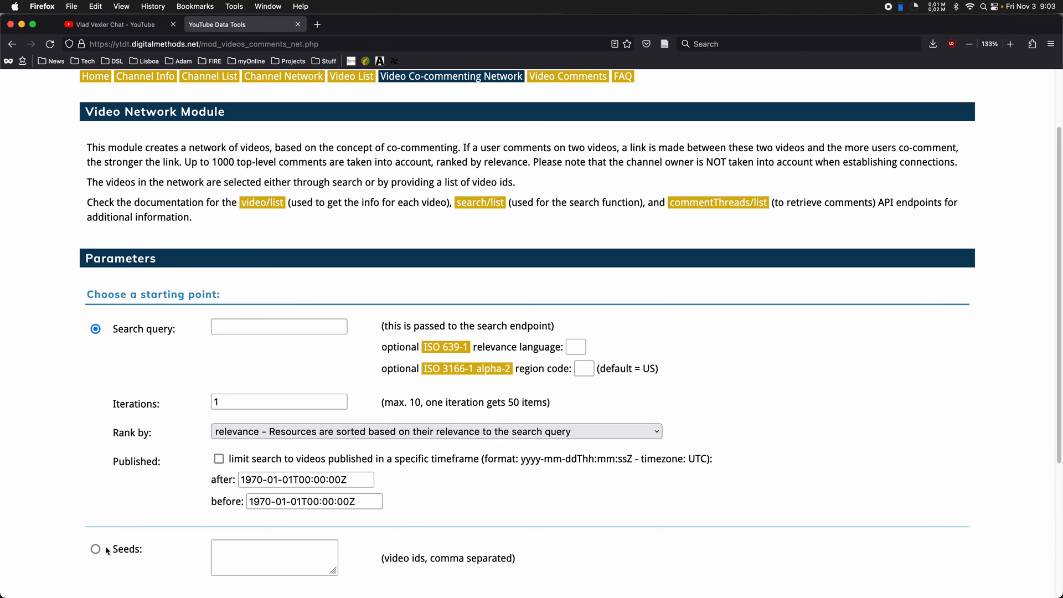
scroll(486, 185, up, 1)
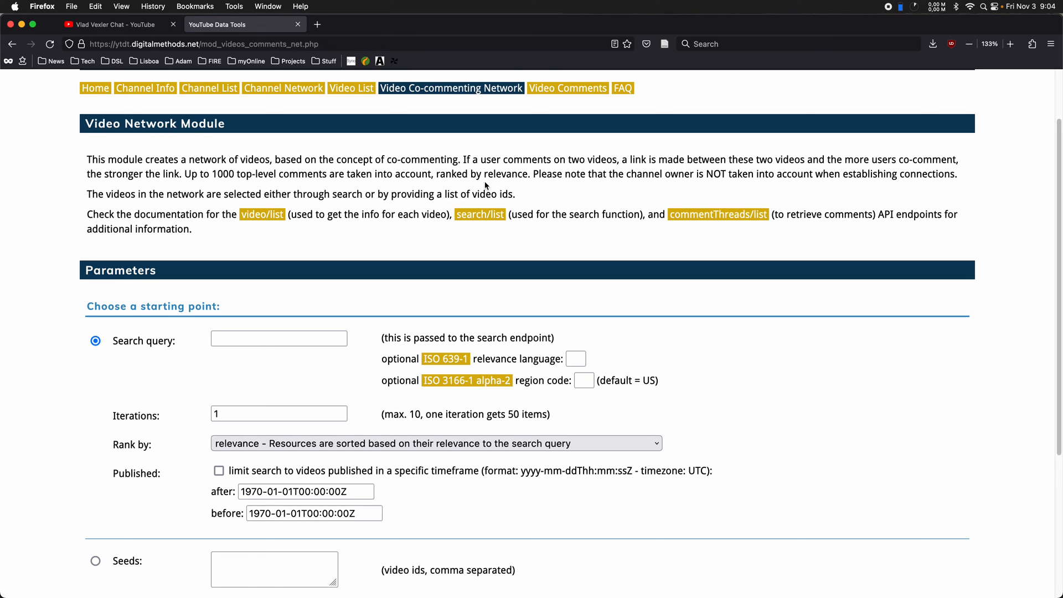
Switch to Gephi to examine the co-commenting video network graph, and return to YouTube Data Tools in Firefox.
key(alt+Tab)
key(alt+Tab)
key(alt+Tab)
key(alt+Tab)
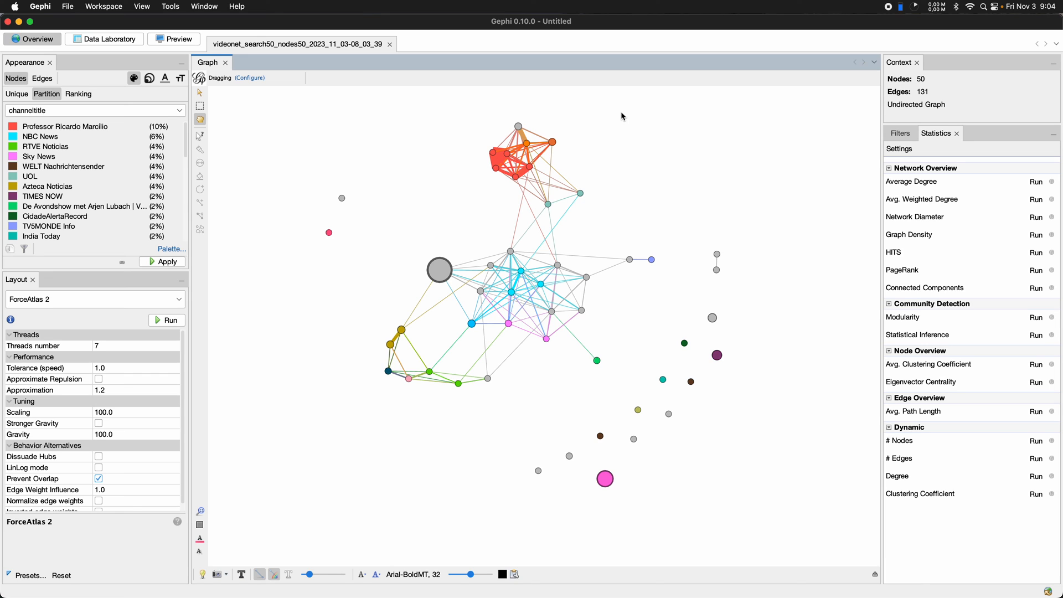
key(alt+Tab)
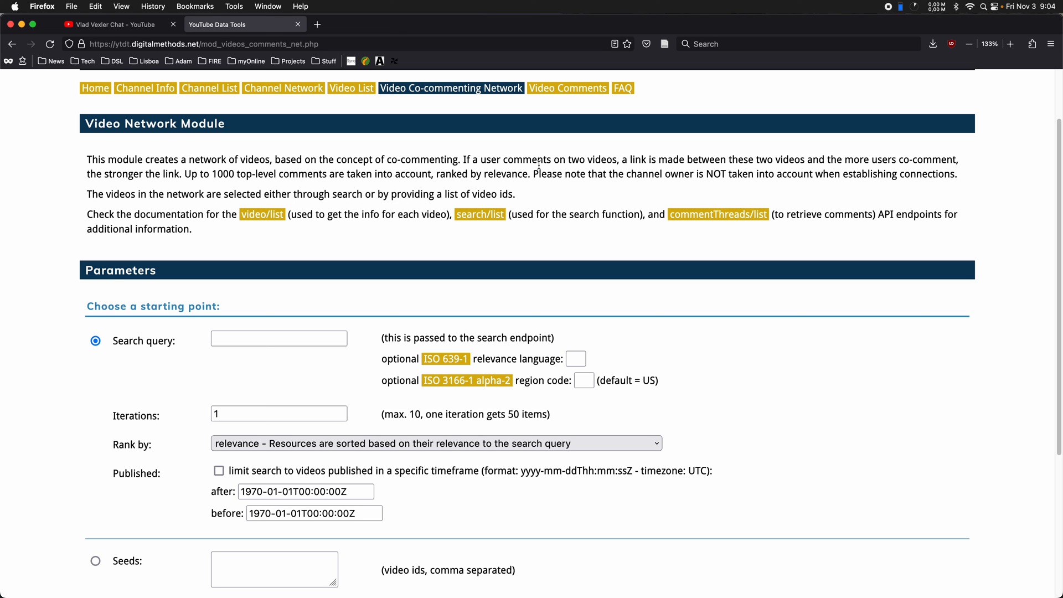
Open the Video Comments module and review its listed outputs, video id and comment limit parameters, and output options.
click(580, 93)
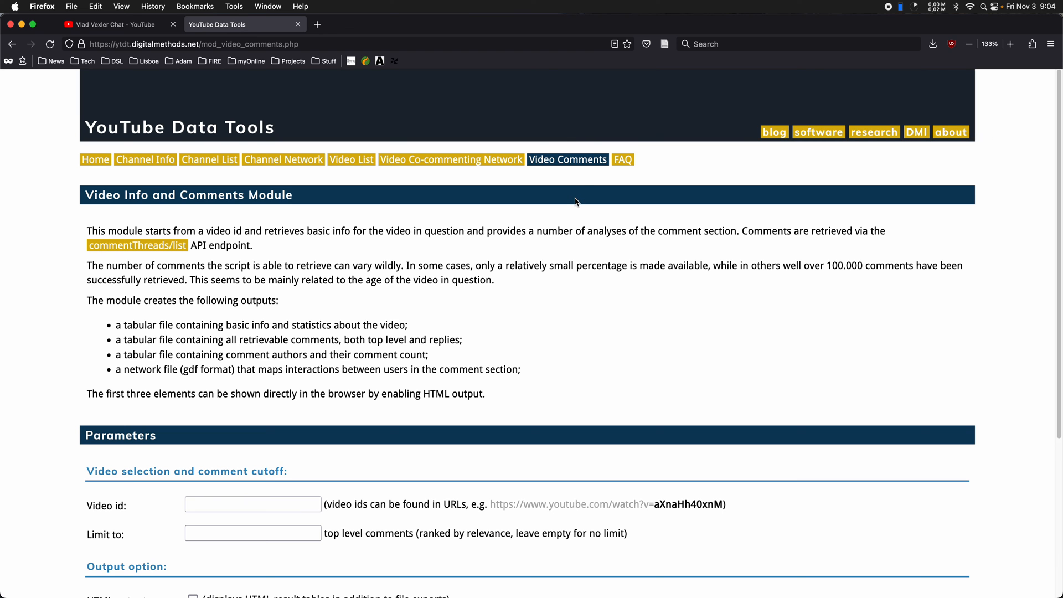
scroll(576, 200, down, 2)
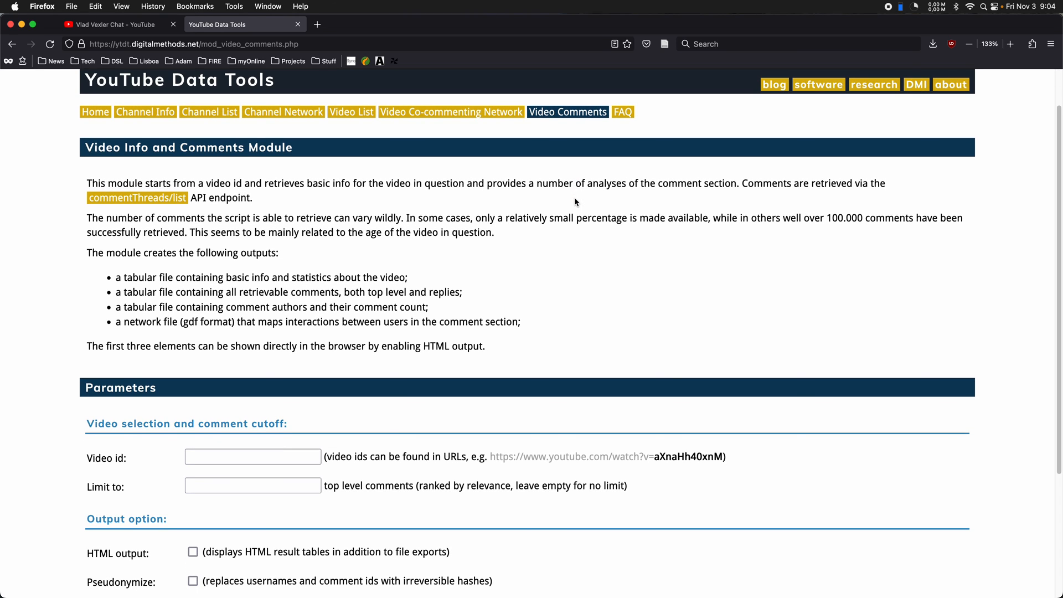
scroll(574, 197, down, 2)
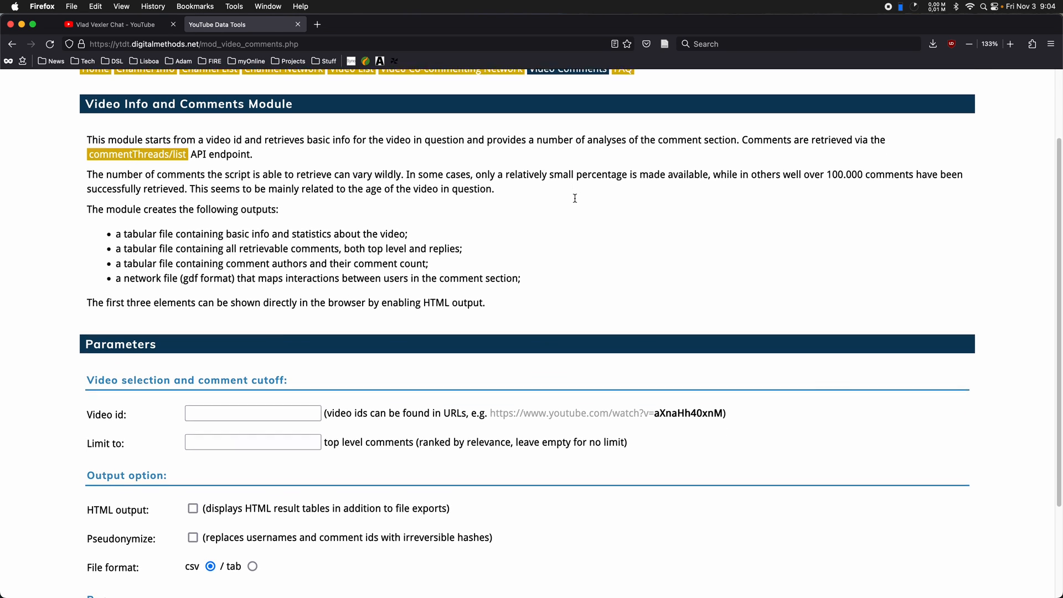
scroll(575, 199, down, 2)
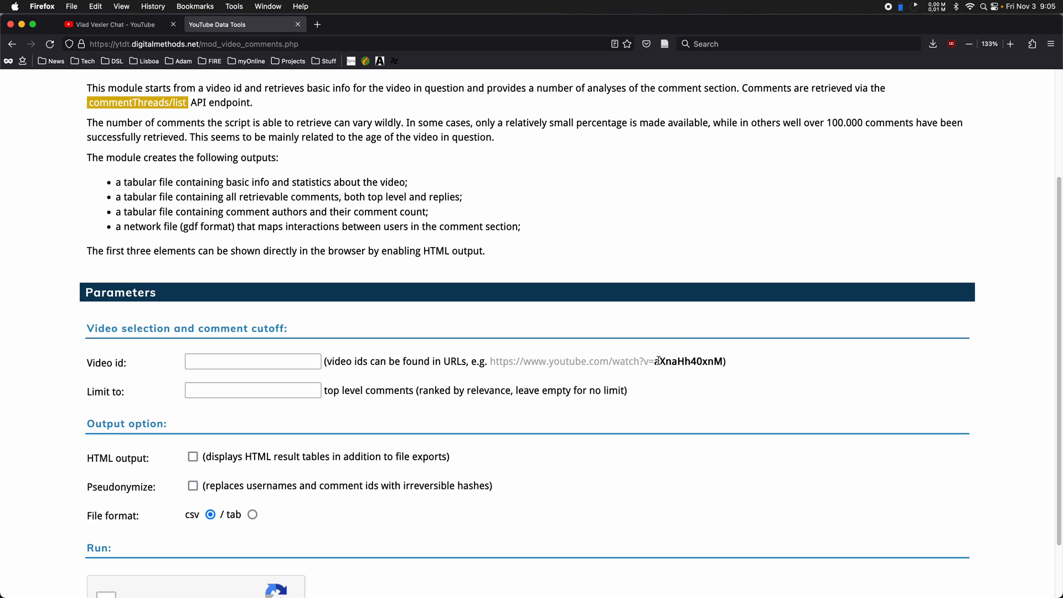
scroll(567, 217, down, 1)
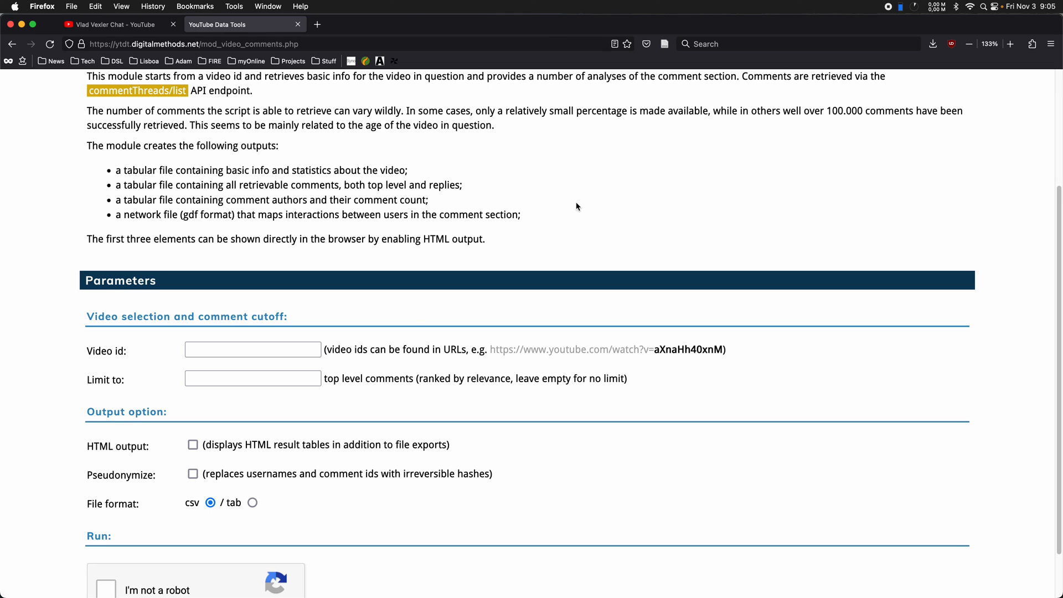
scroll(576, 206, up, 3)
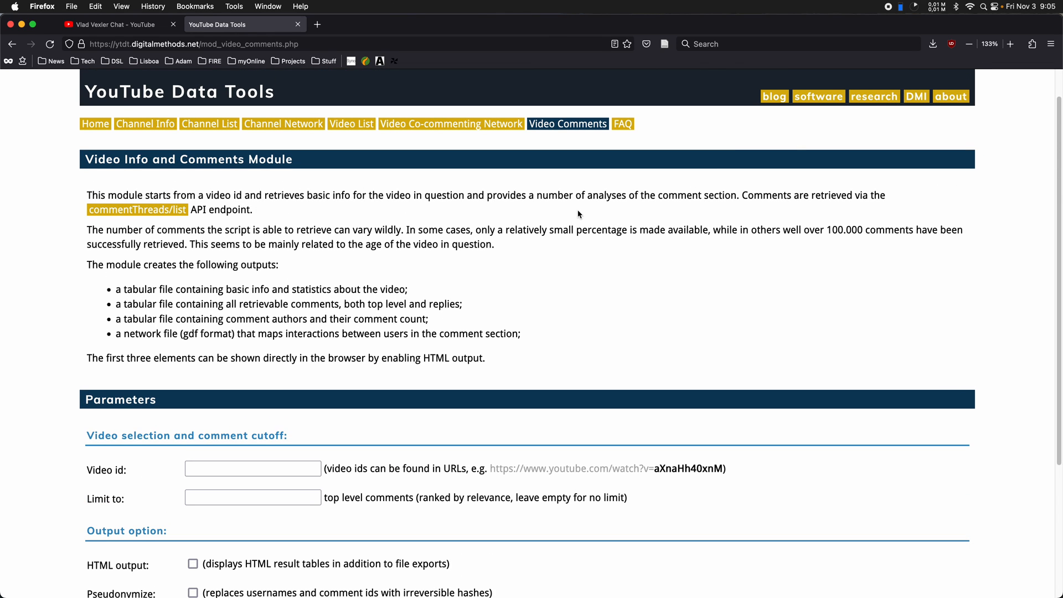